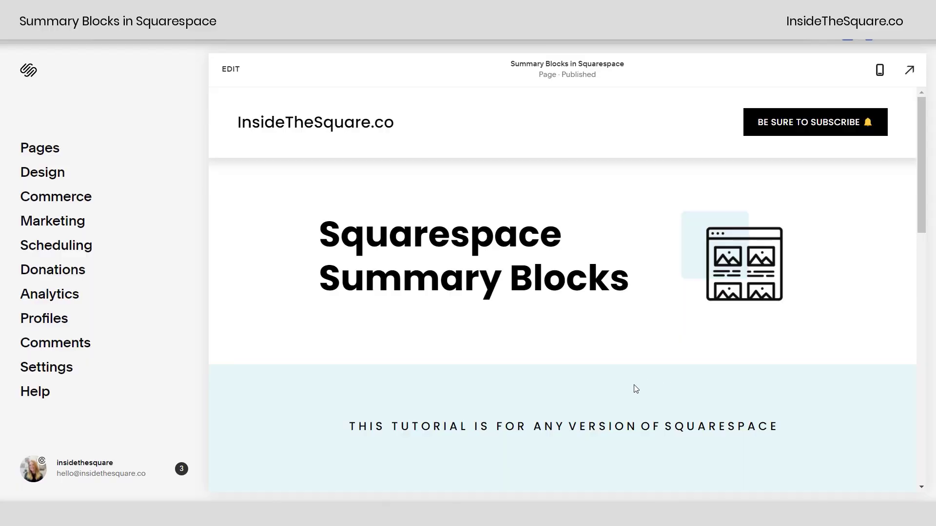
Step: Scroll down to the TYPES (Wall, Carousel, List, Grid) and CONTENT lists under Collection Pages
scroll(638, 392, down, 1)
scroll(641, 394, down, 1)
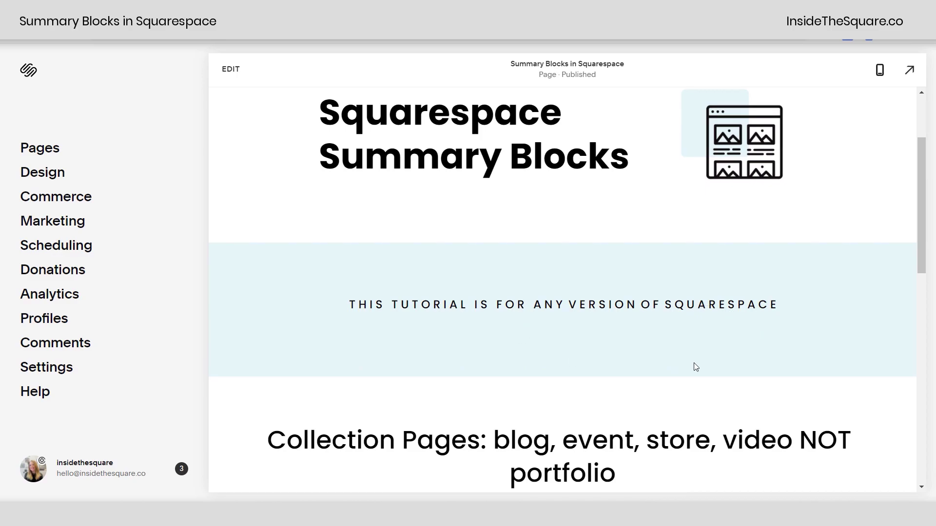
scroll(702, 366, down, 5)
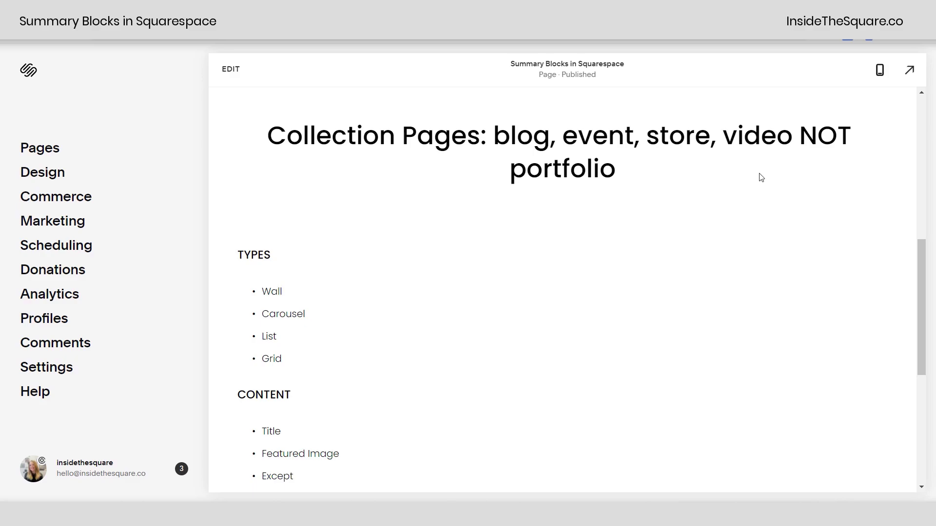
scroll(560, 271, down, 1)
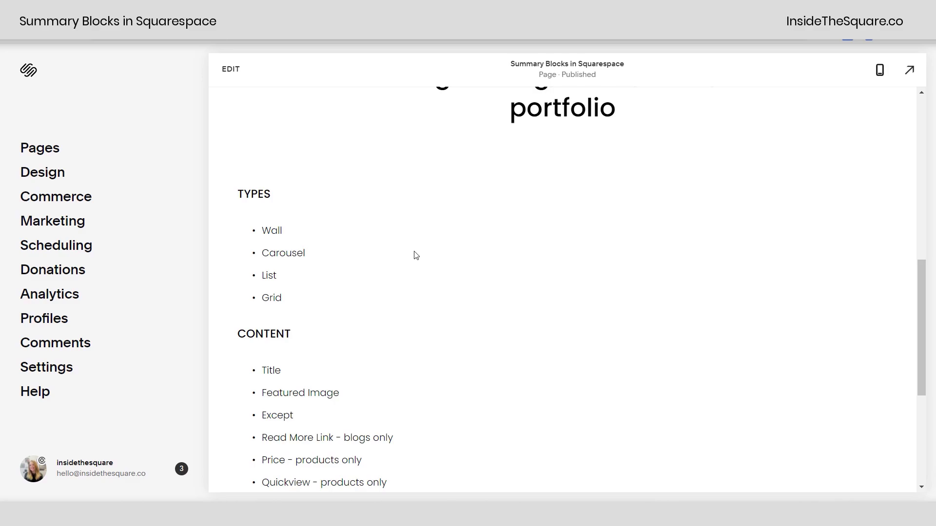
Step: Insert a Summary block beside the TYPES list and list its source pages: blog, event, store, video
click(233, 70)
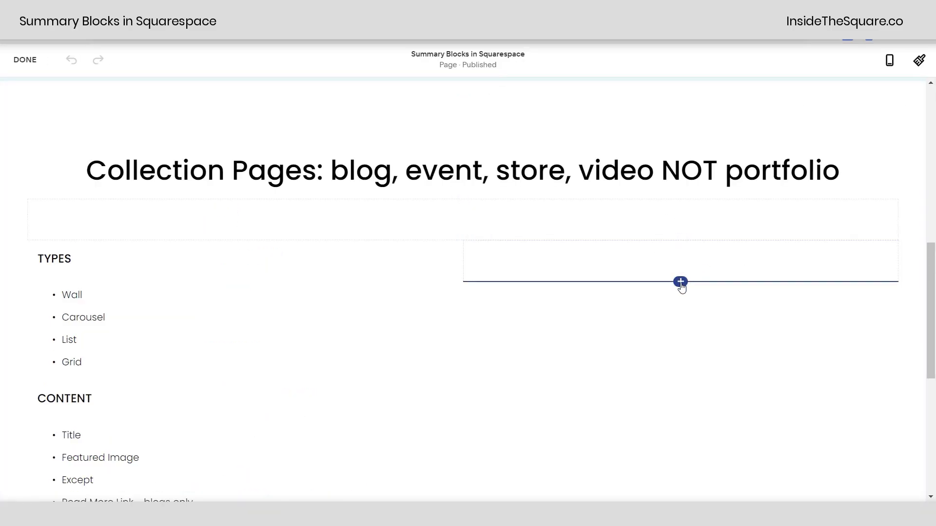
click(681, 281)
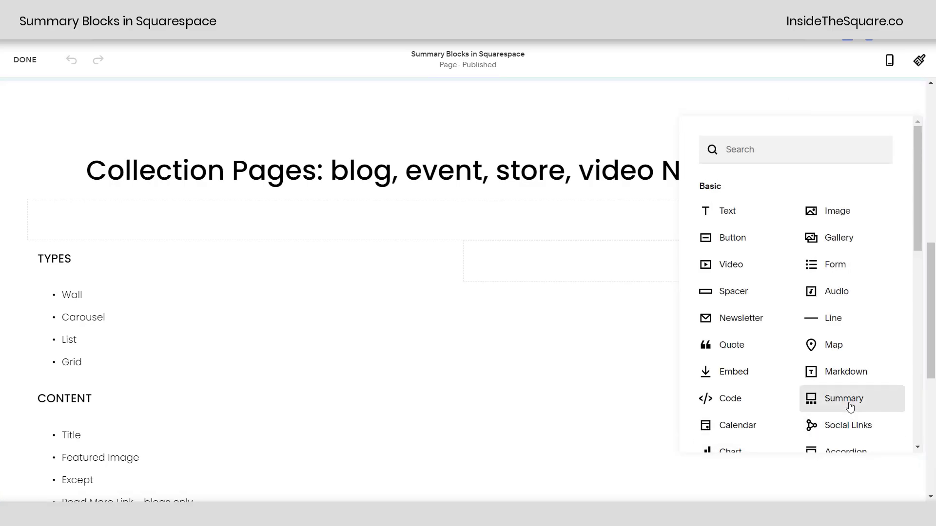
click(844, 399)
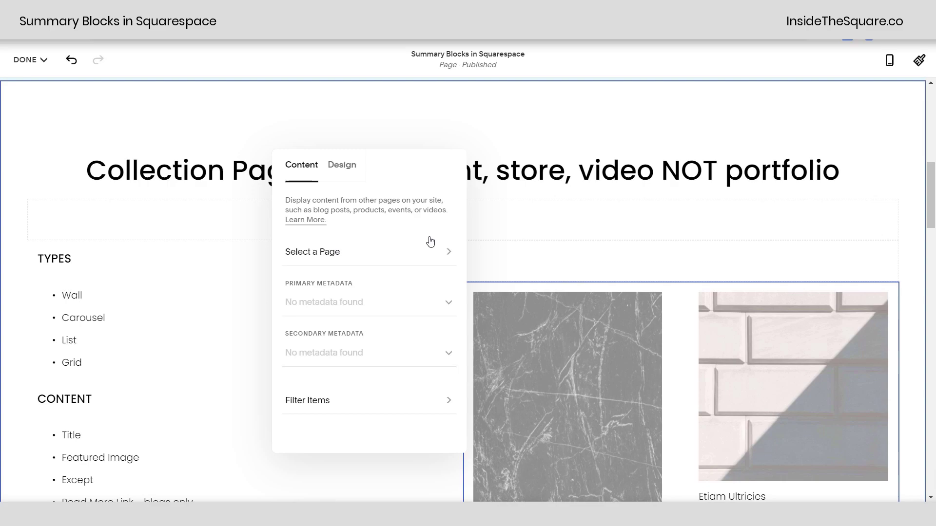
drag(418, 157, 407, 205)
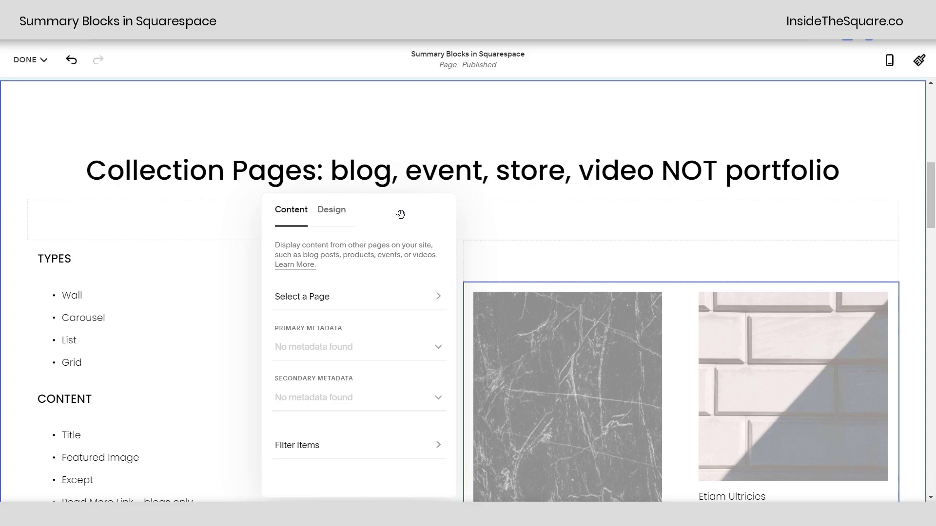
drag(401, 215, 395, 179)
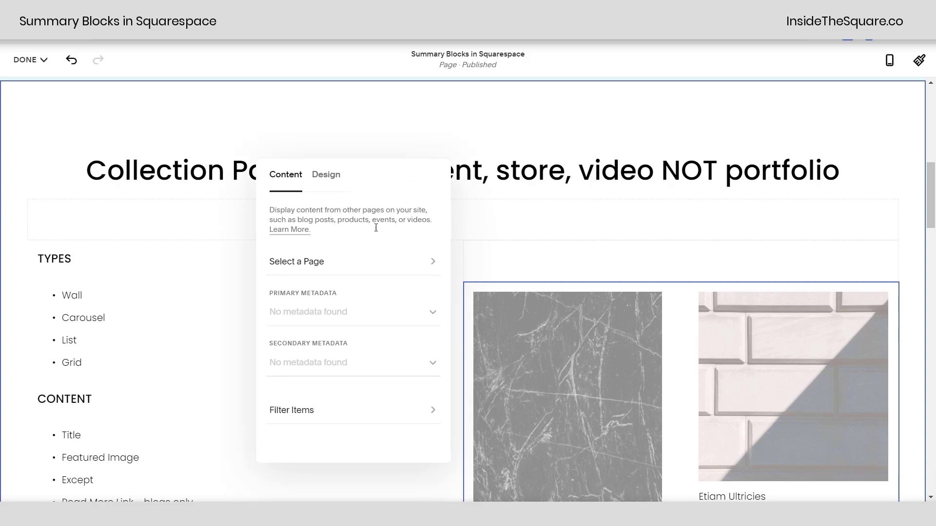
click(322, 264)
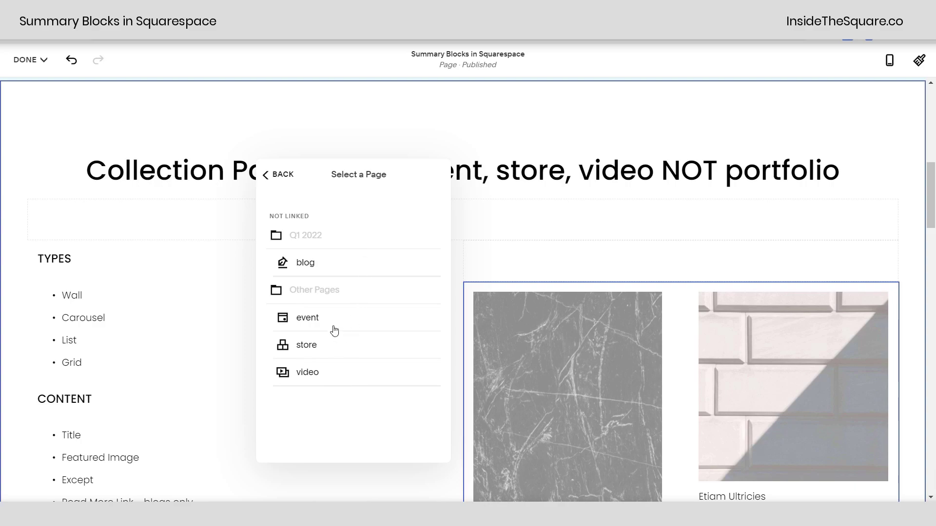
Step: Set the summary block to pull posts from the blog page
click(323, 265)
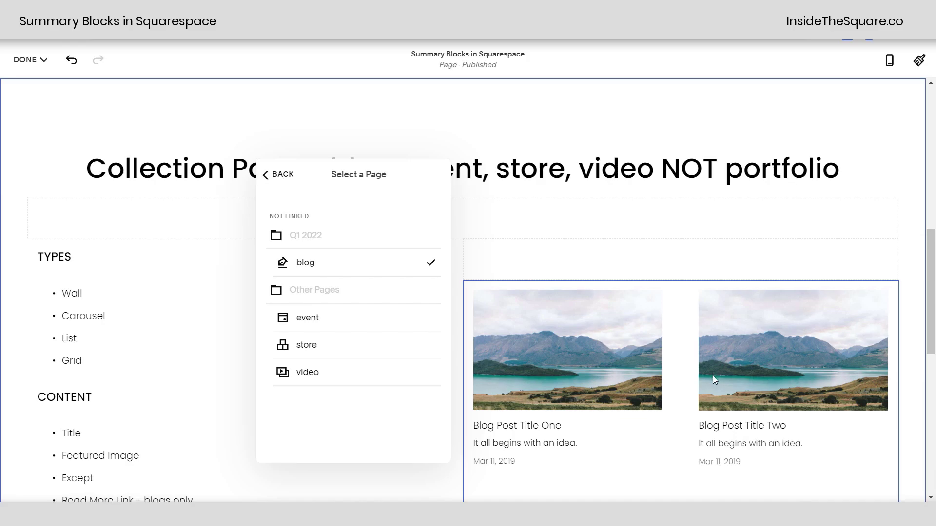
scroll(712, 376, down, 2)
scroll(714, 385, down, 2)
scroll(715, 384, up, 3)
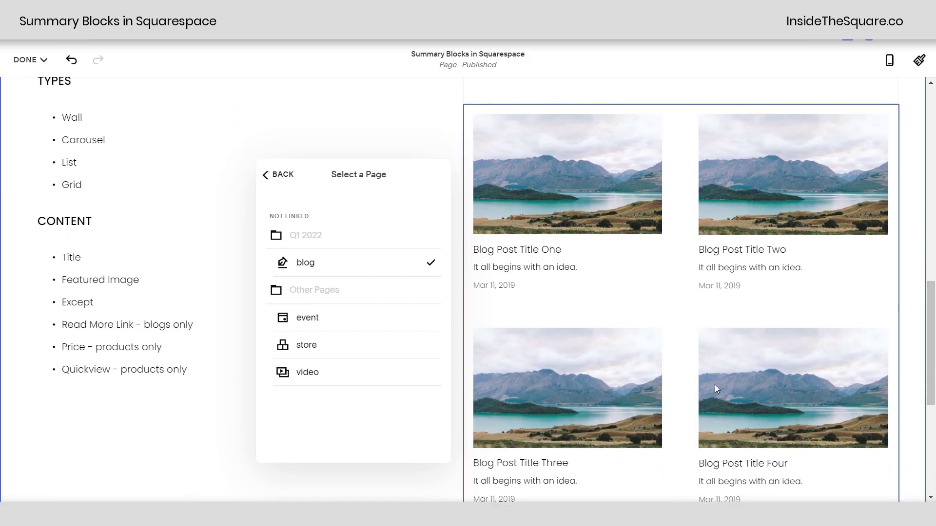
click(269, 186)
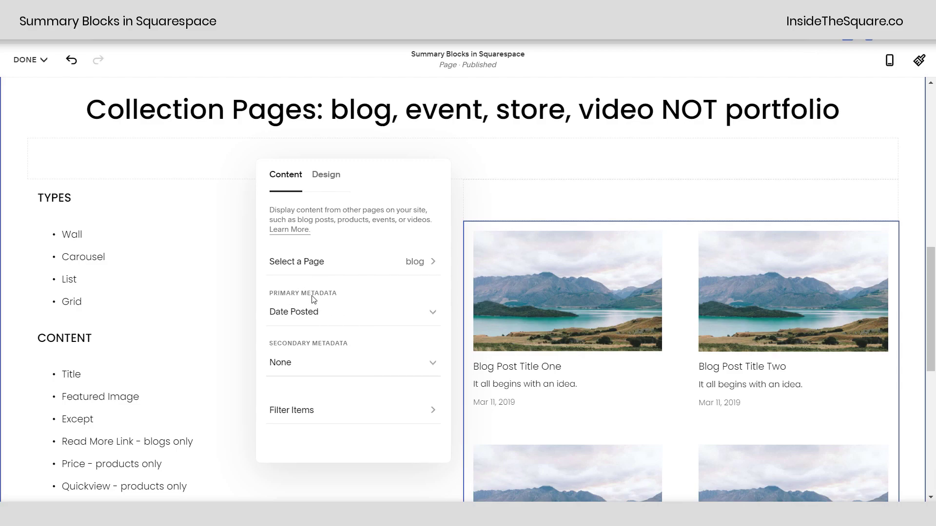
Step: Leave primary metadata as Date Posted and secondary metadata as None
click(313, 319)
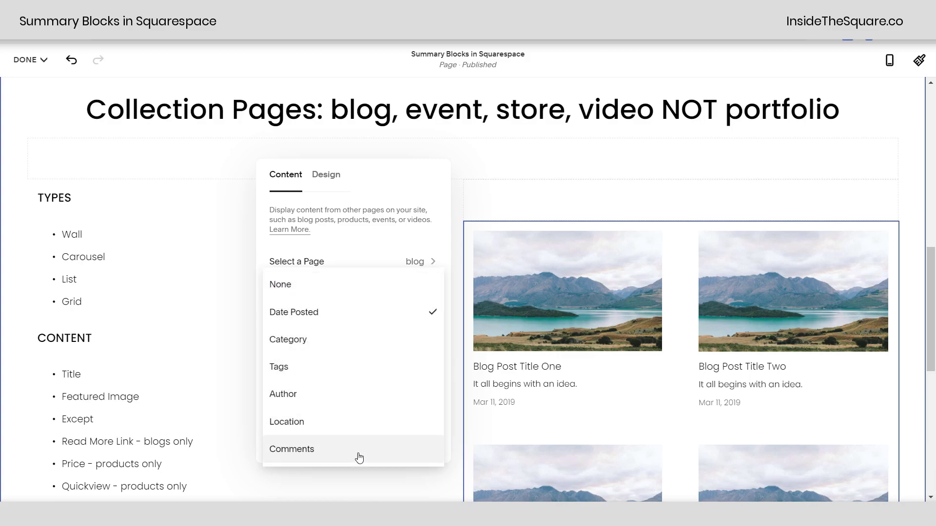
click(421, 243)
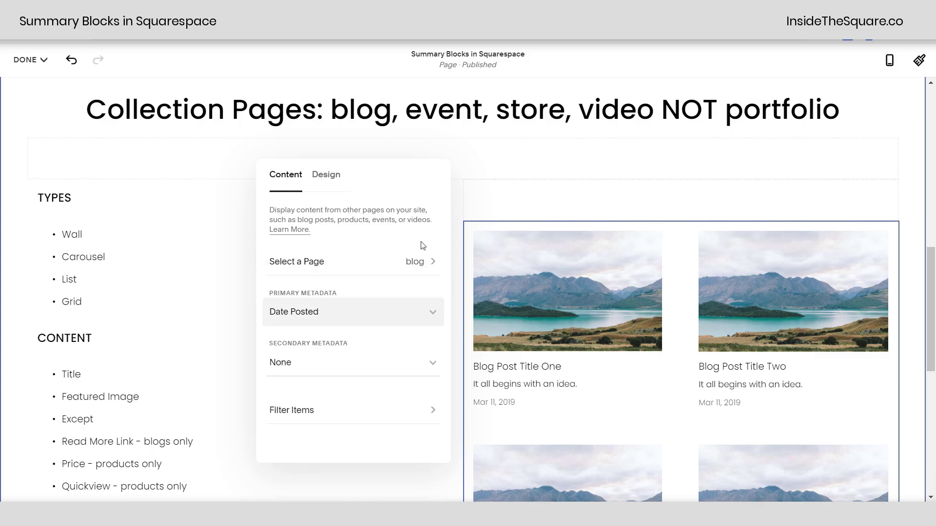
click(346, 363)
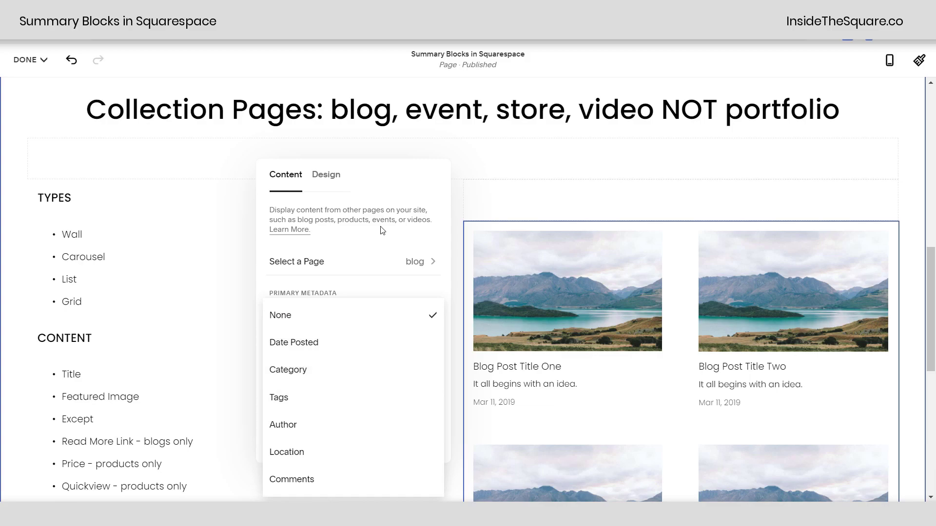
click(367, 222)
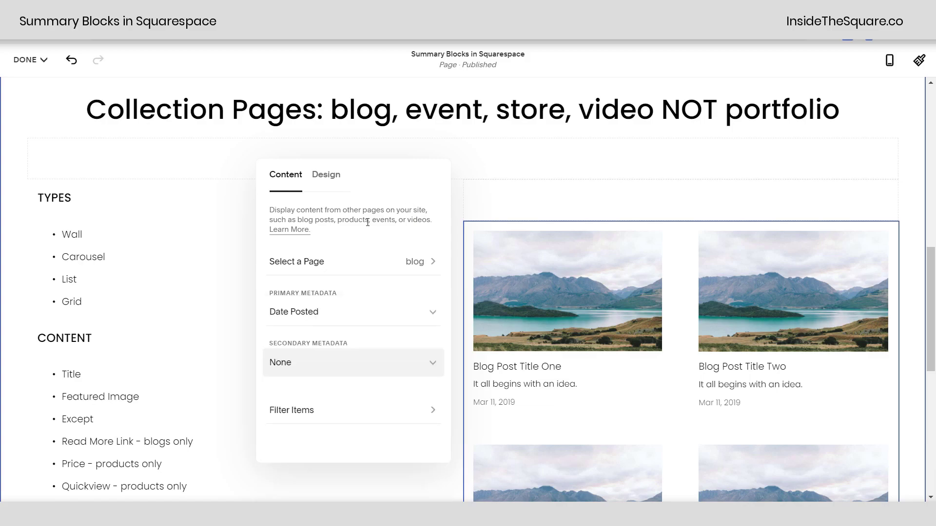
click(330, 411)
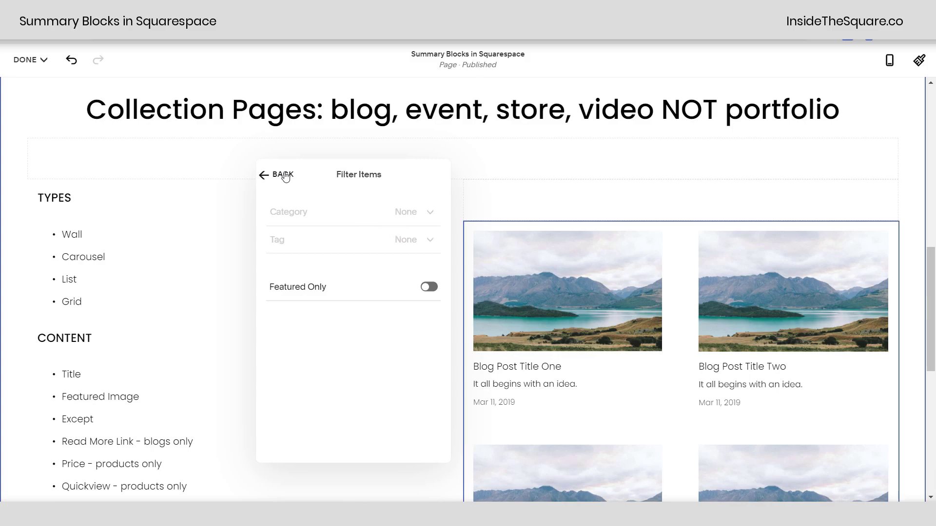
click(283, 175)
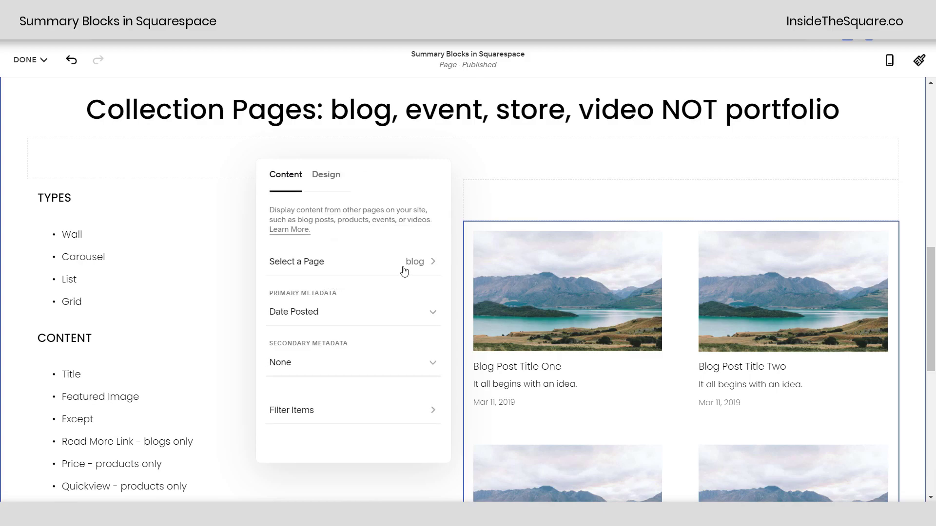
click(297, 412)
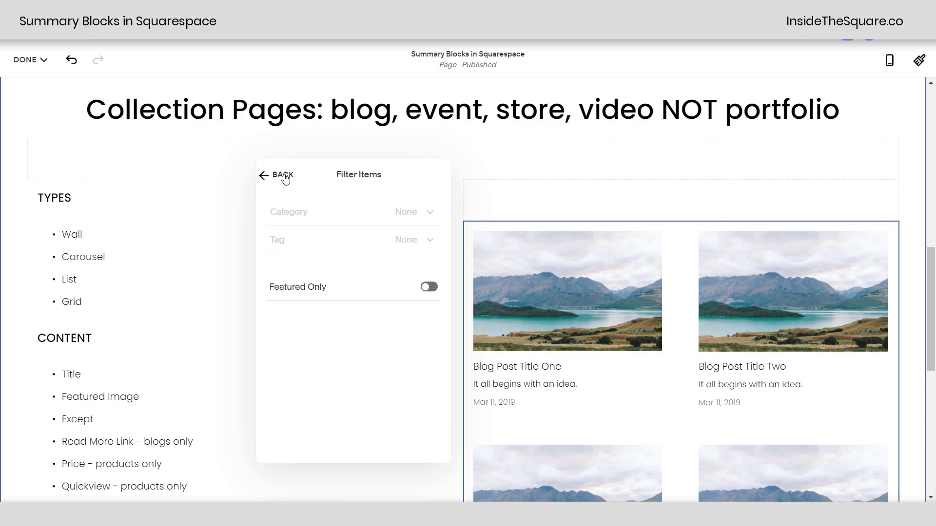
click(285, 177)
Step: On the Design tab, try the Carousel, List and Grid layouts for the summary
click(331, 182)
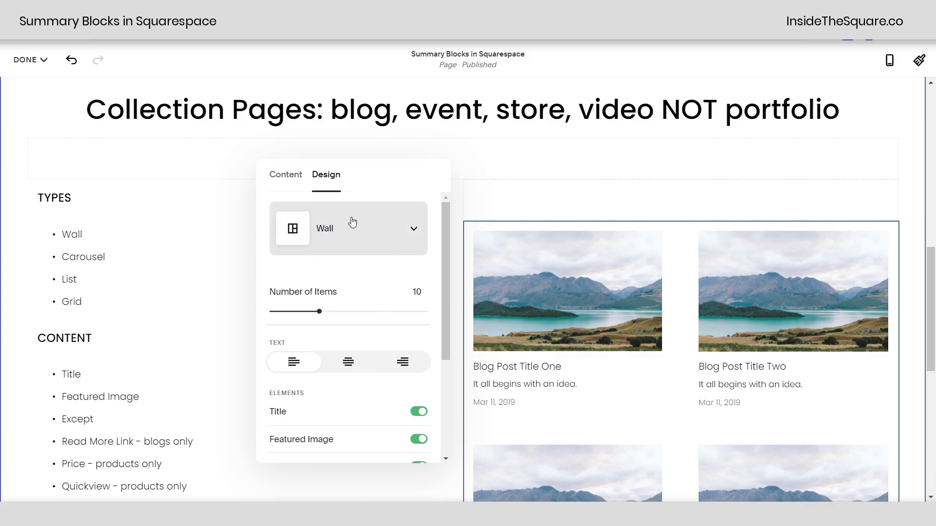
click(350, 235)
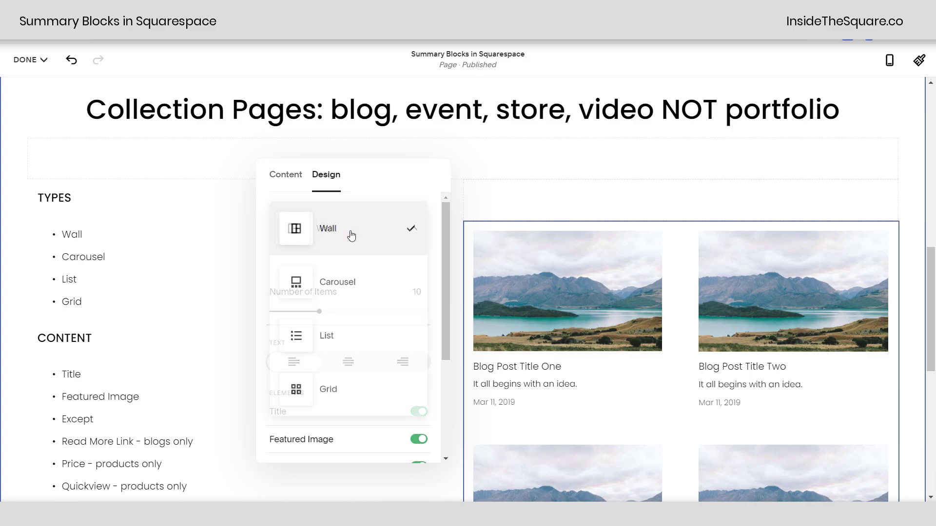
click(376, 288)
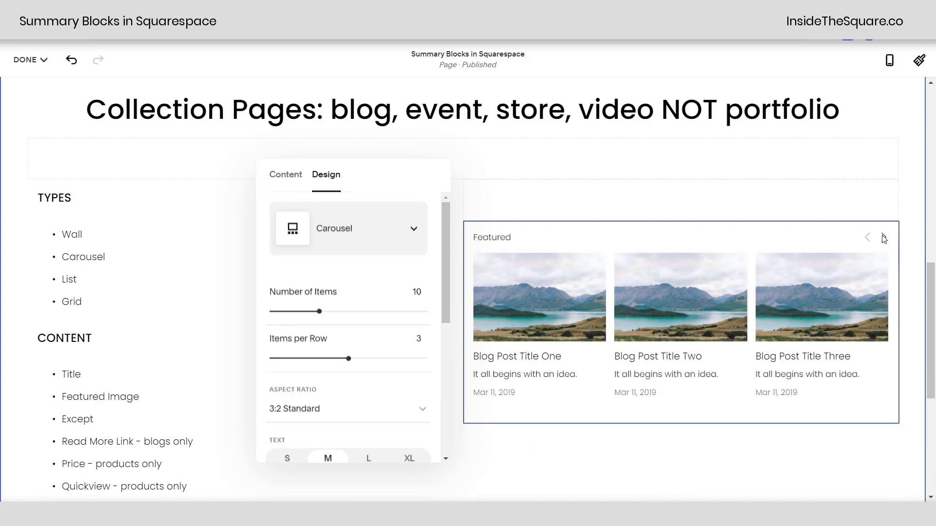
click(386, 244)
click(359, 291)
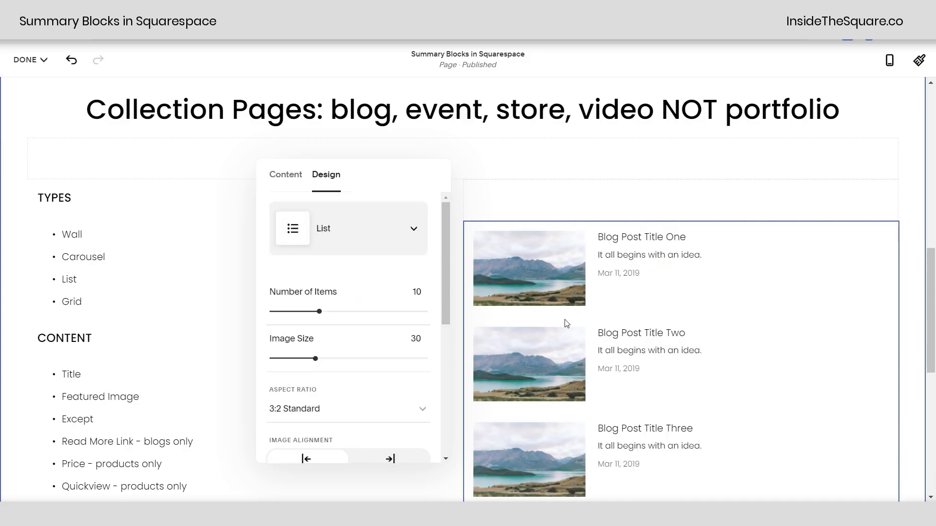
scroll(654, 339, down, 5)
scroll(654, 338, up, 4)
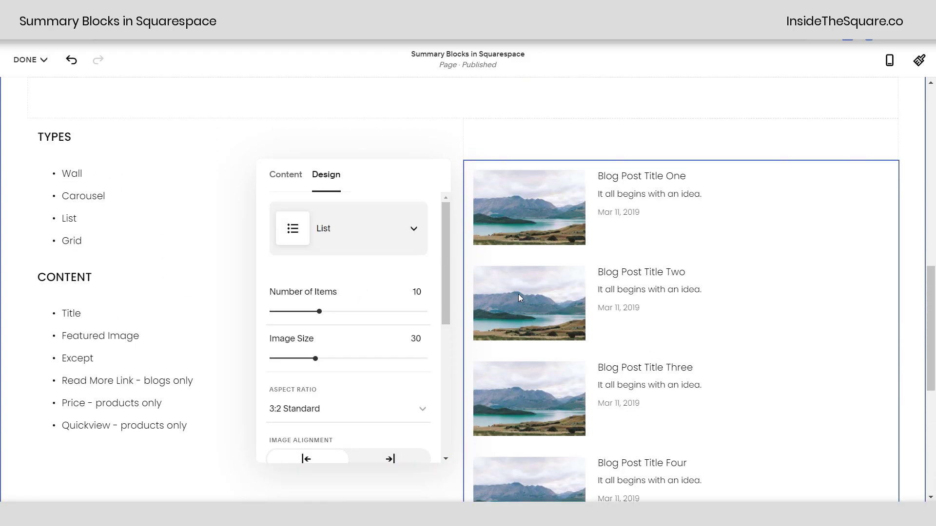
click(374, 212)
click(361, 279)
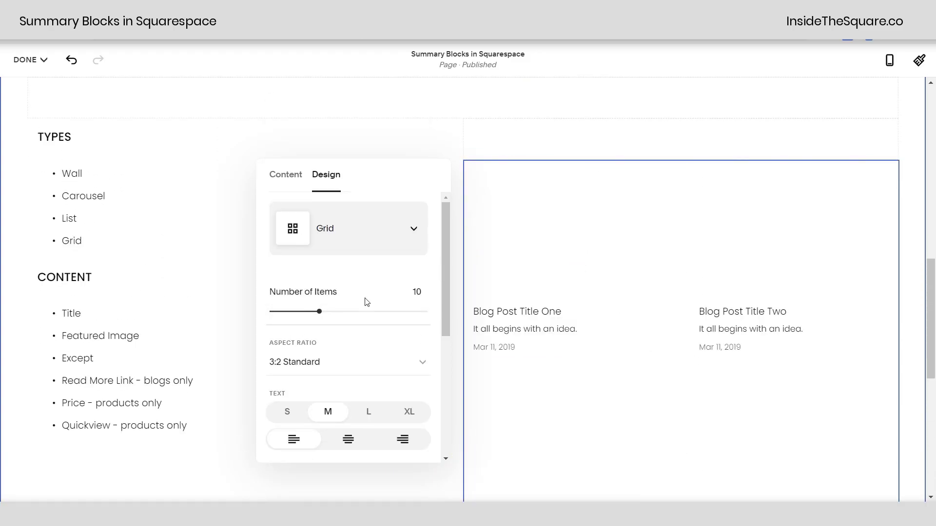
Step: Compare Wall, Grid and List, then settle on Carousel with three posts per row
click(401, 228)
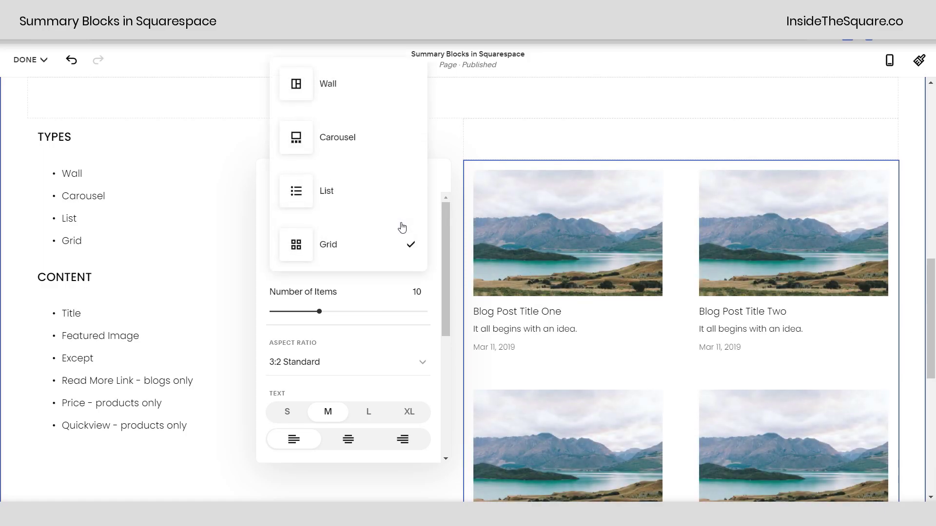
click(363, 97)
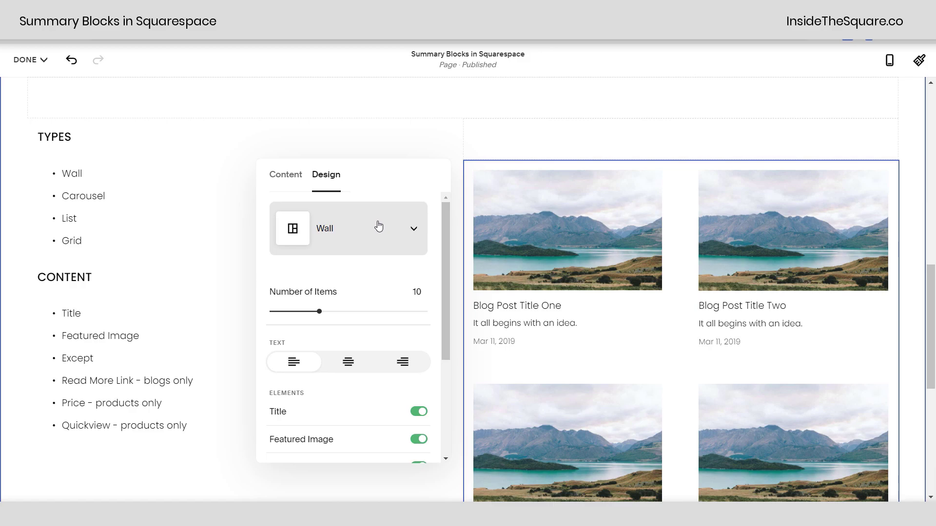
click(325, 234)
click(356, 383)
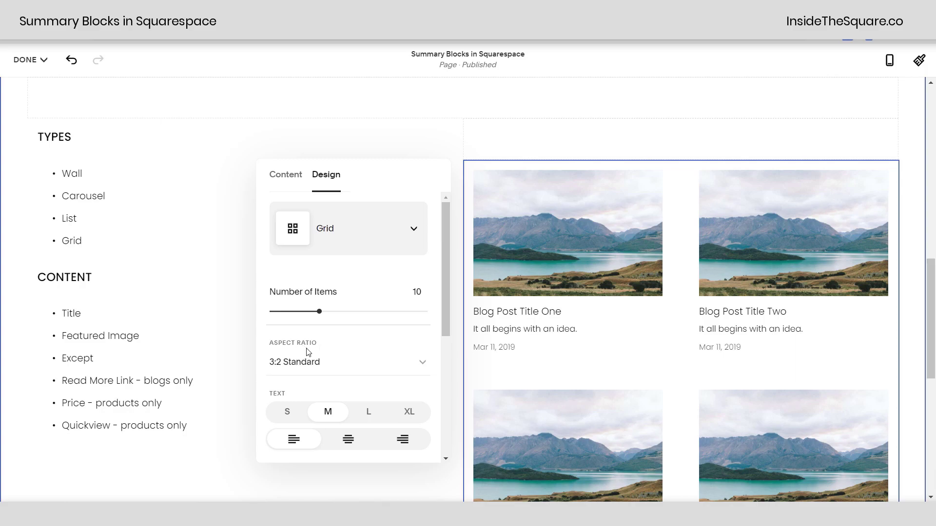
click(406, 238)
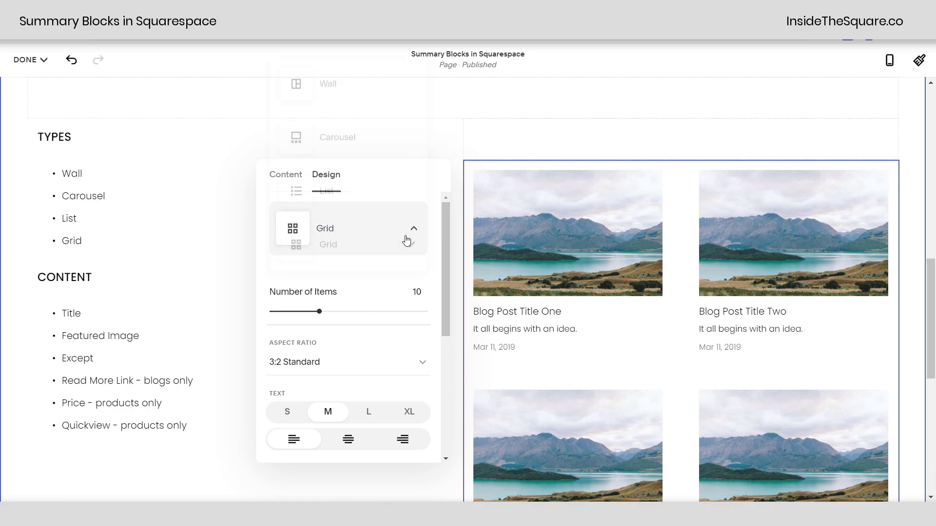
click(358, 181)
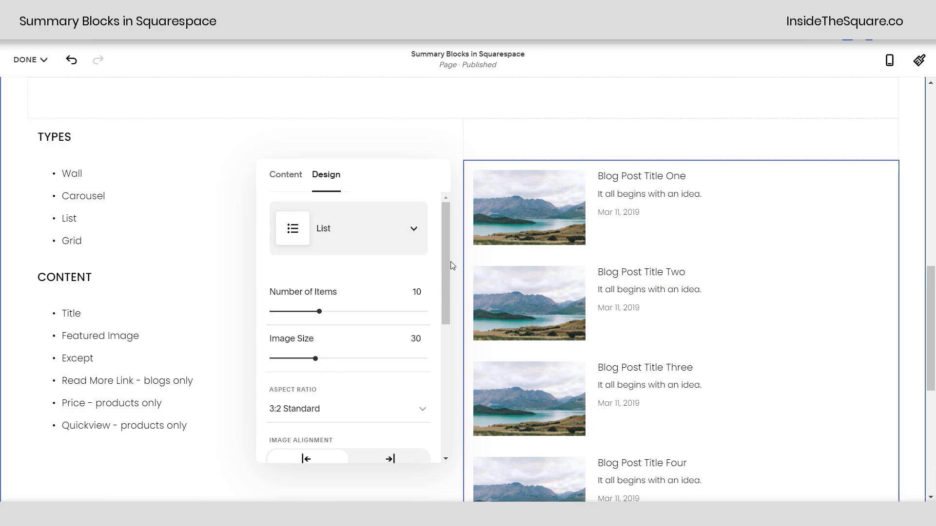
click(355, 244)
click(348, 175)
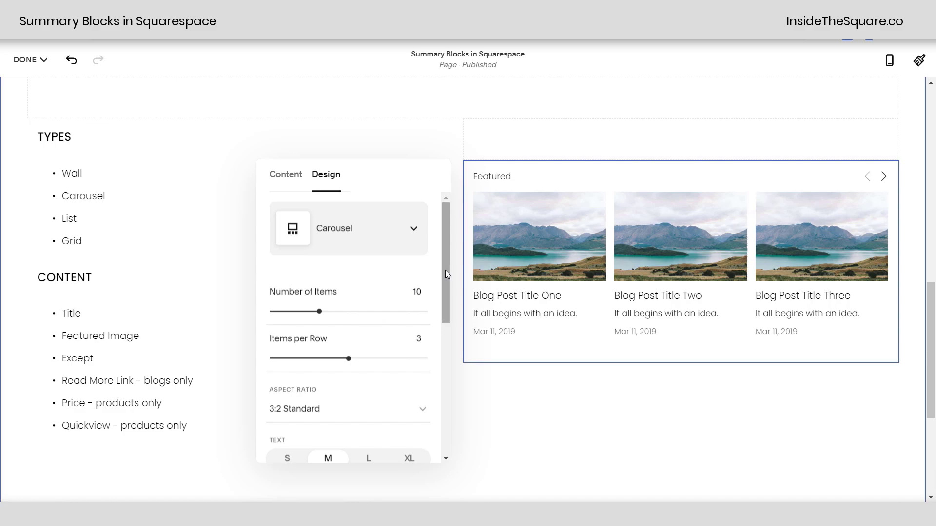
Step: Cycle the summary layout through Wall, Carousel and List, ending back on Grid
scroll(429, 286, down, 1)
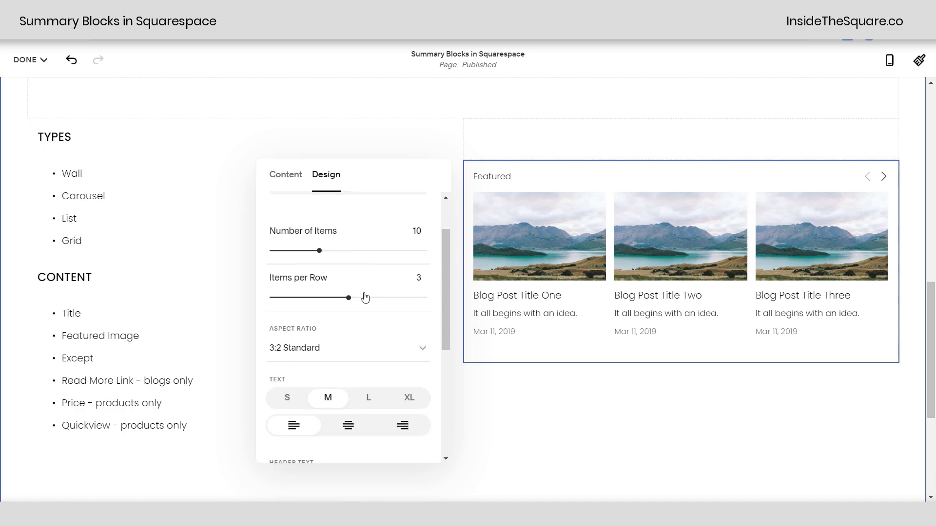
scroll(372, 293, up, 2)
click(382, 237)
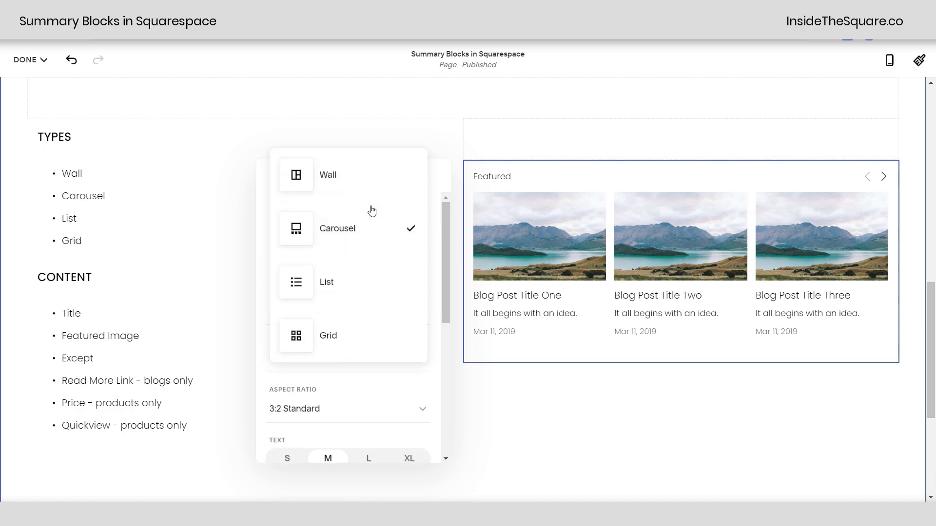
click(361, 195)
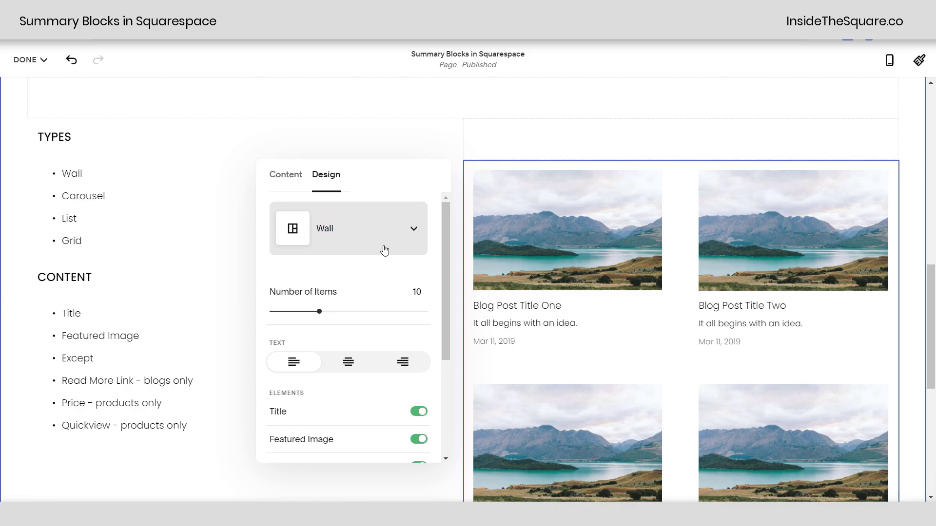
click(384, 250)
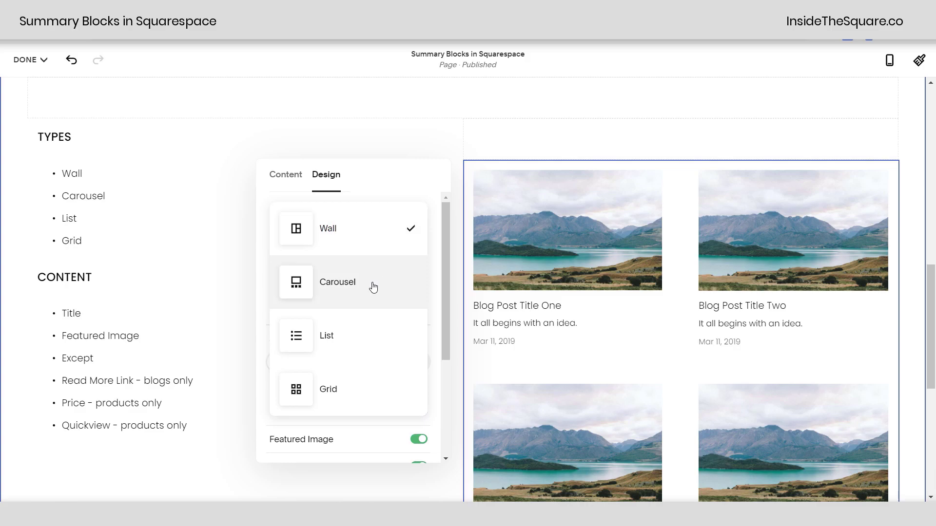
click(371, 290)
click(389, 237)
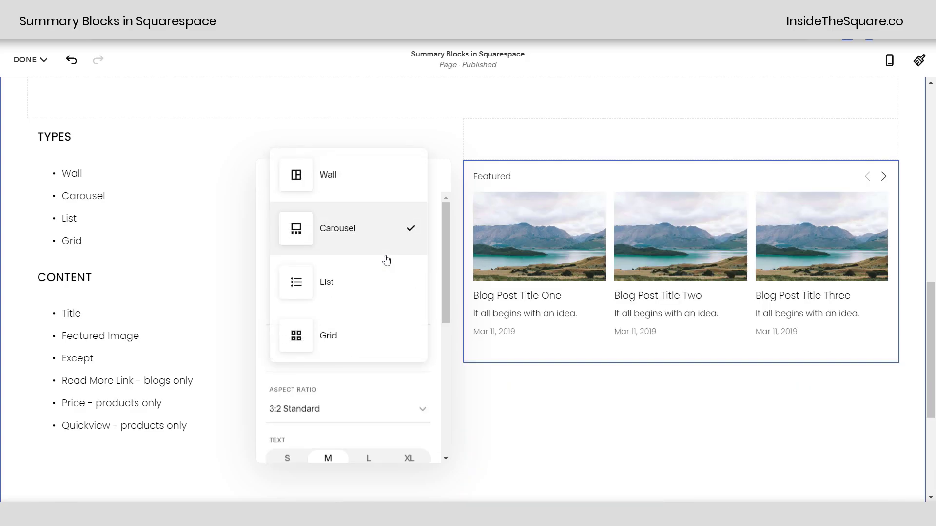
click(389, 271)
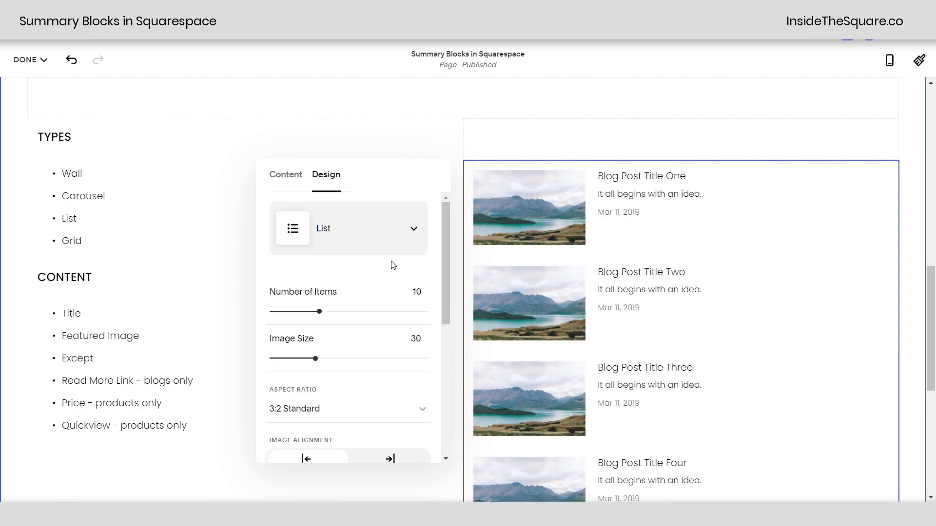
click(385, 232)
click(383, 291)
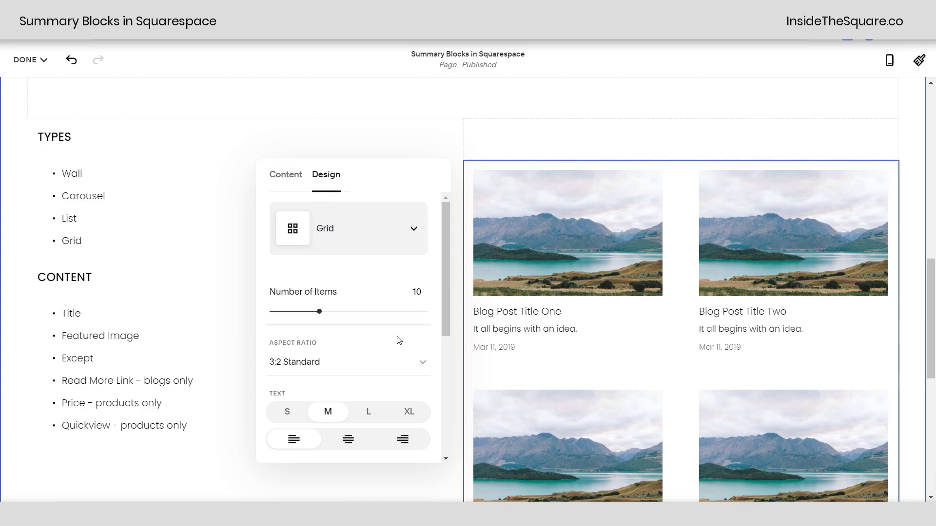
Step: Keep the metadata below the content and leave Read More links turned off
scroll(402, 318, down, 3)
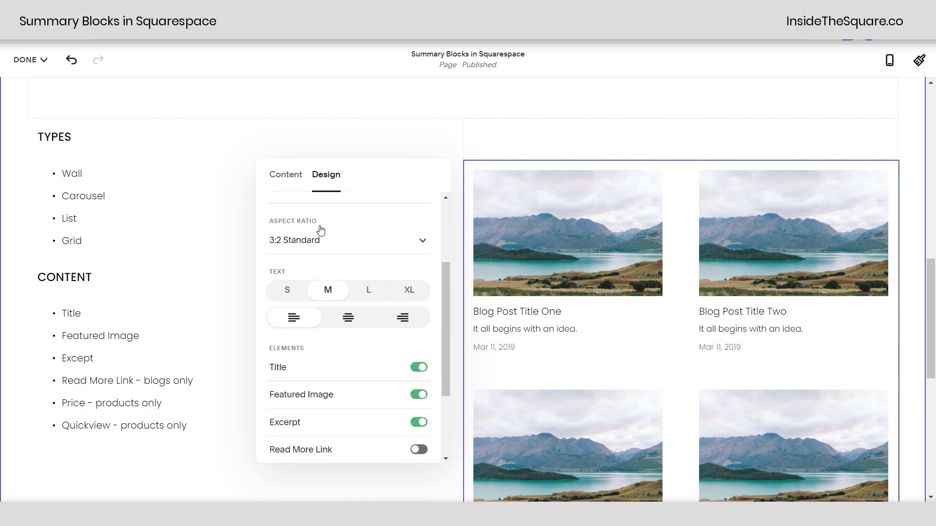
scroll(385, 276, down, 1)
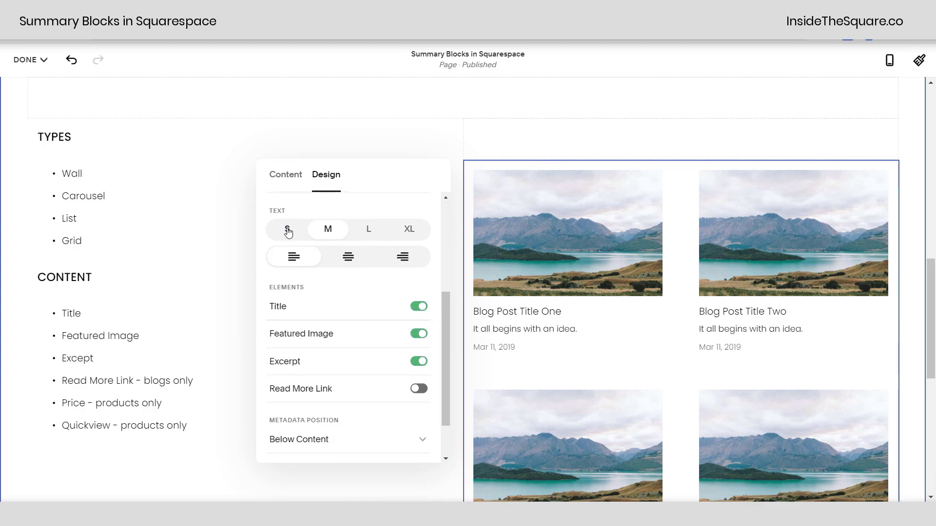
scroll(359, 295, down, 1)
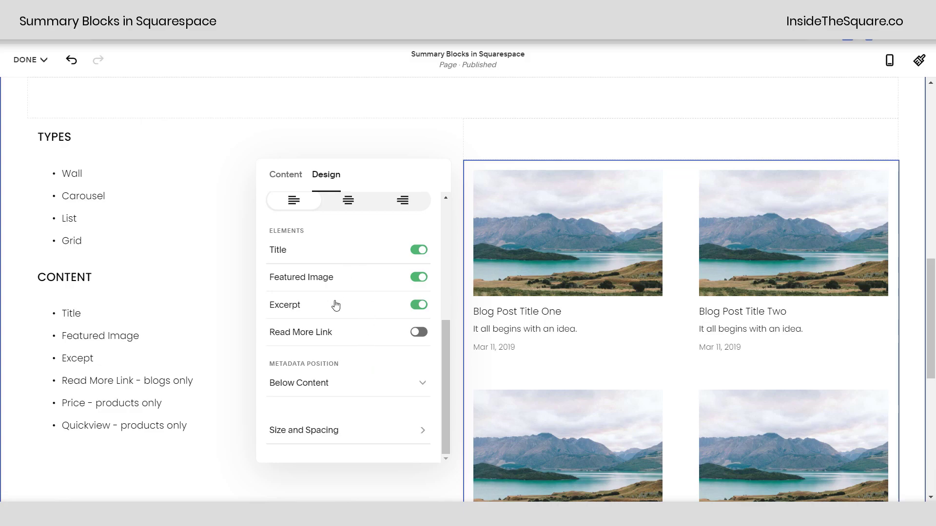
click(314, 387)
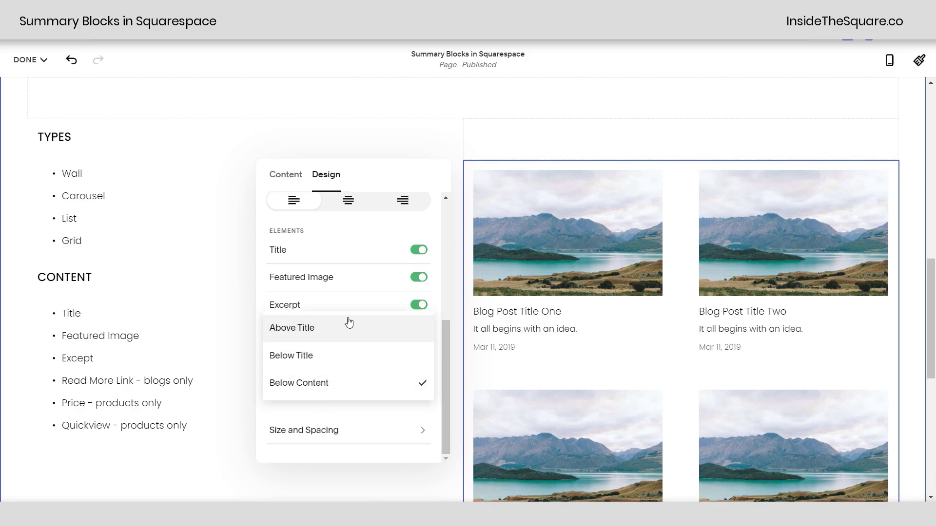
click(362, 412)
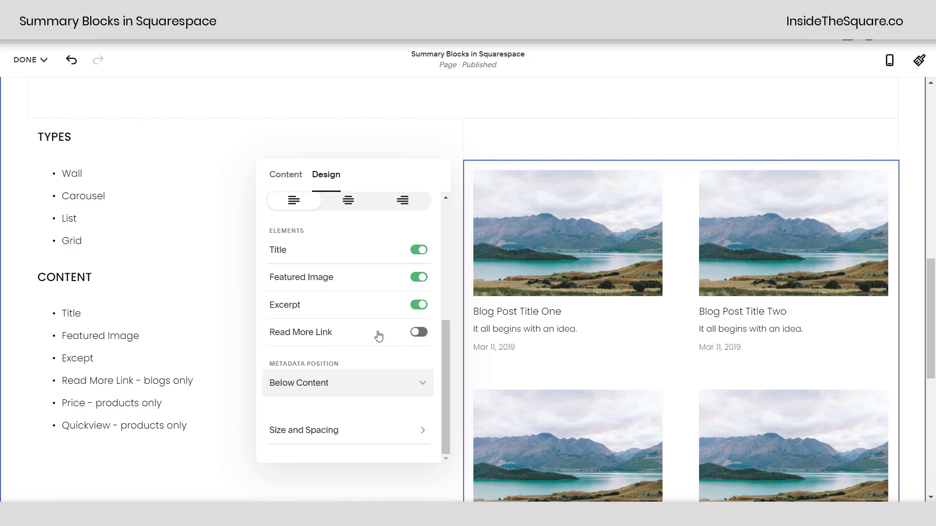
click(418, 336)
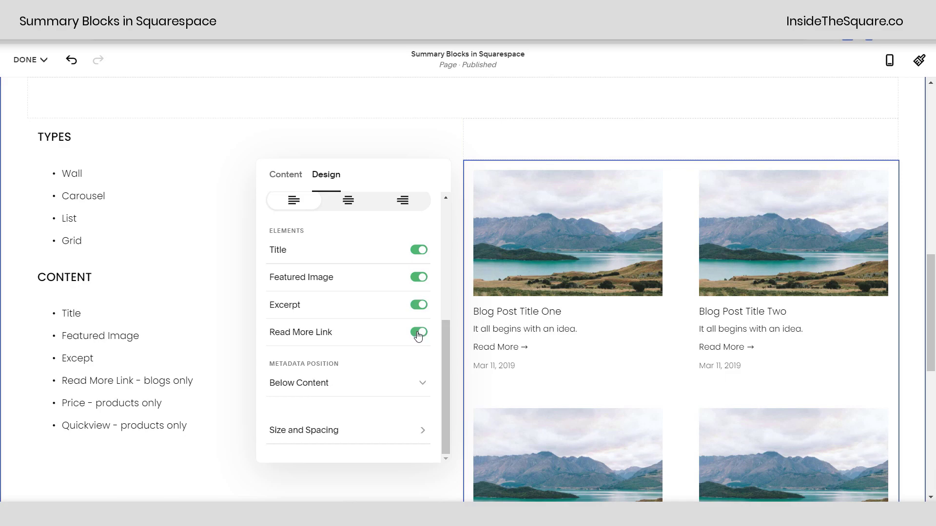
click(418, 332)
Step: Set the grid's Column Width to 300 px and Gutter Width to 37 px
click(341, 431)
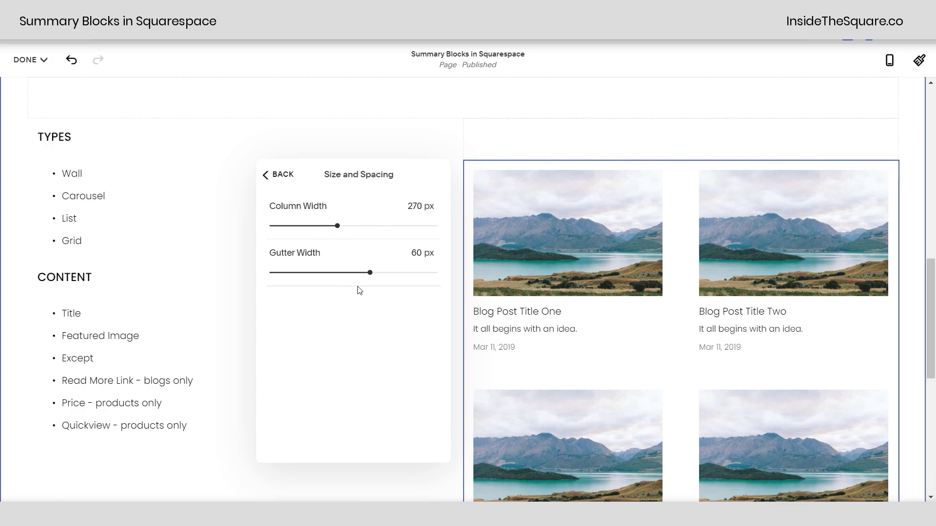
mouse_move(337, 226)
mouse_down()
mouse_move(310, 226)
mouse_move(346, 226)
mouse_up()
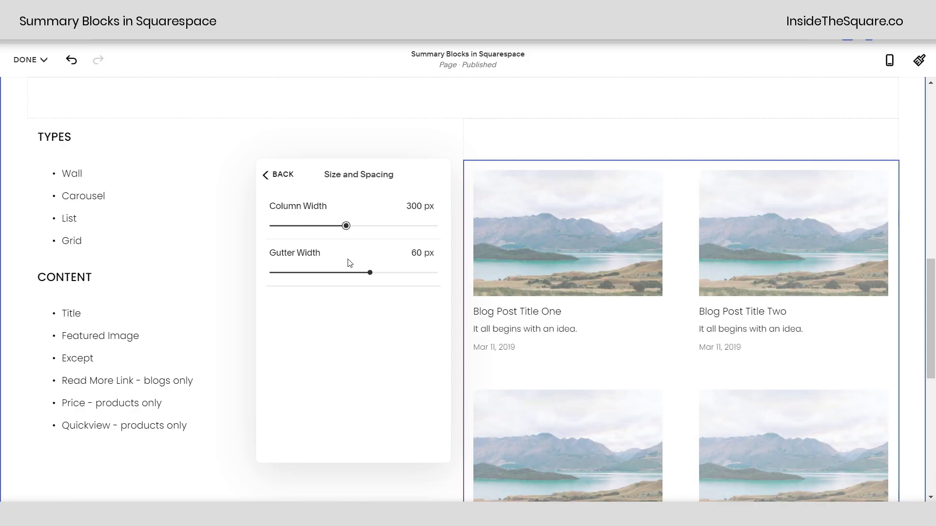
drag(370, 273, 332, 273)
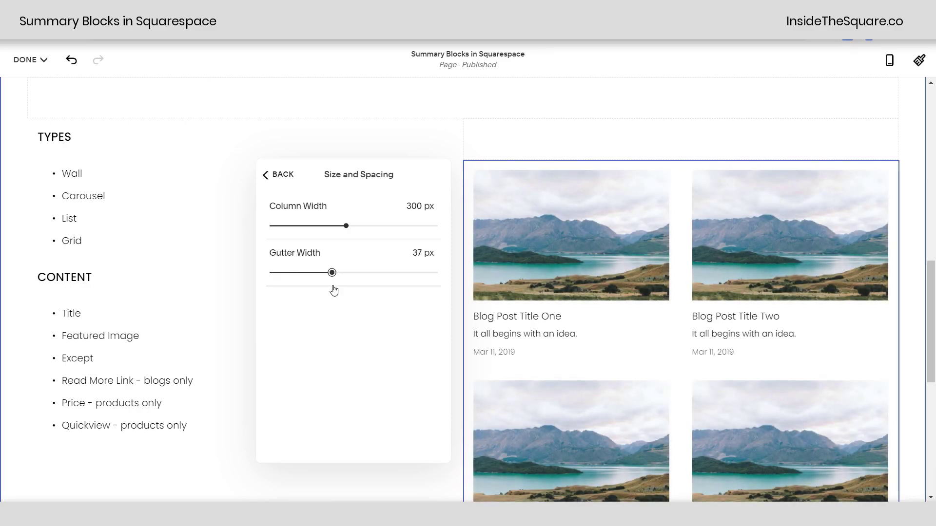
click(281, 177)
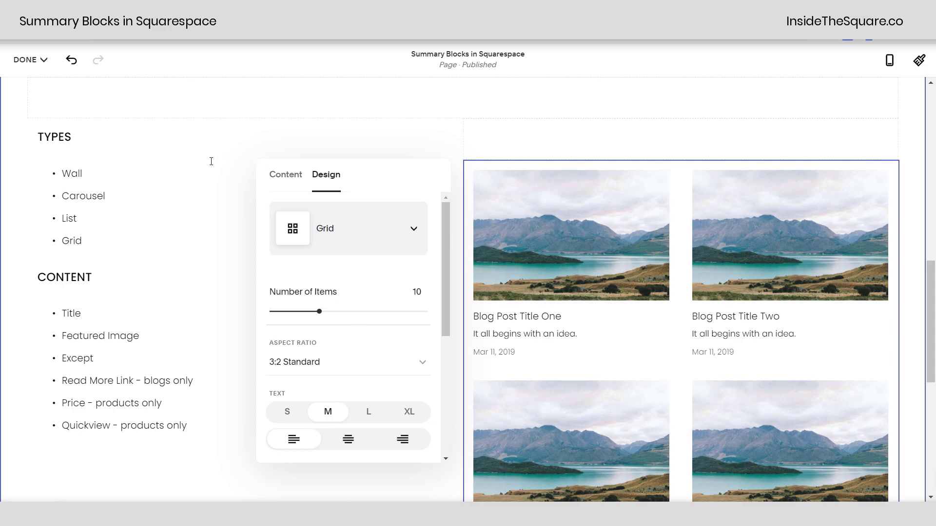
Step: Delete the old summary block and insert a fresh Summary block in its place
click(206, 212)
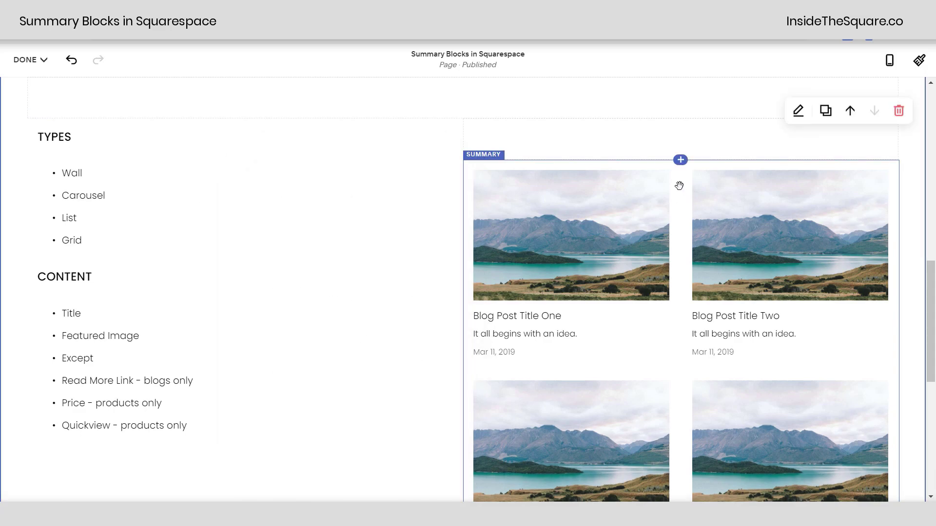
click(679, 186)
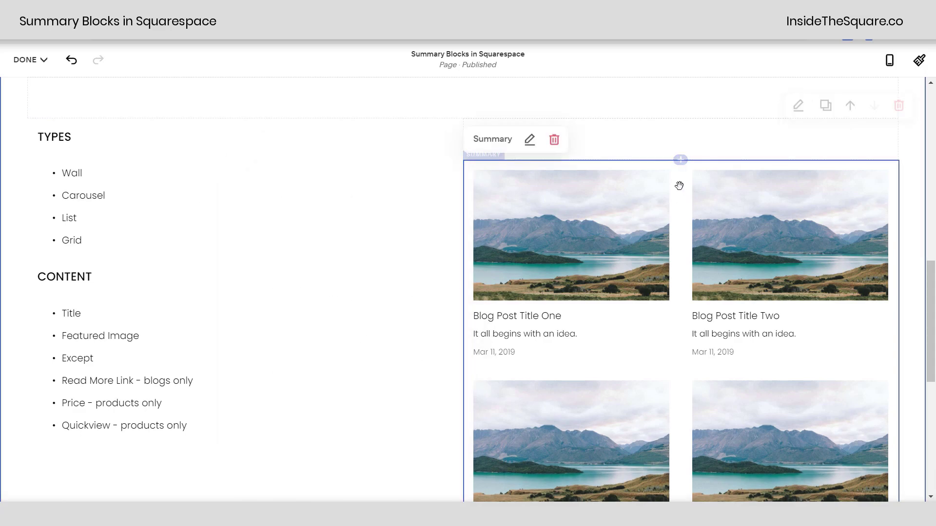
click(554, 139)
click(539, 308)
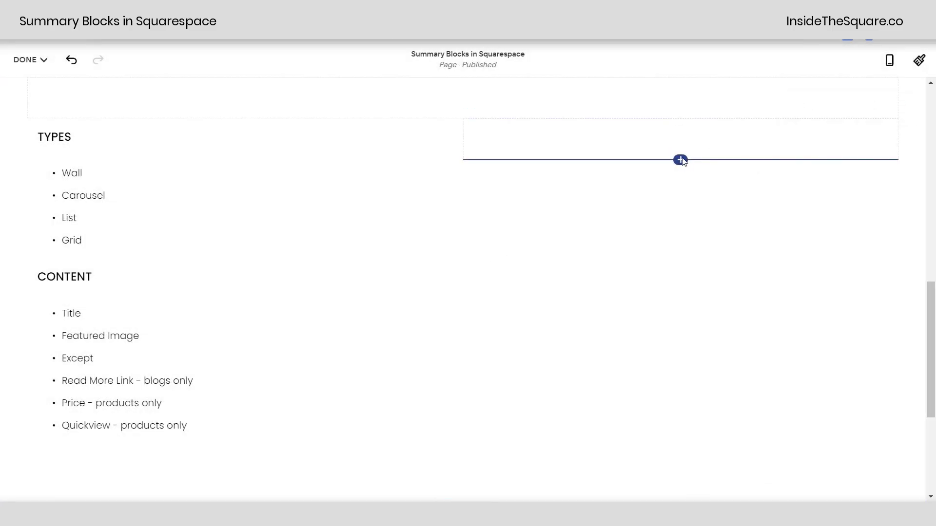
click(681, 160)
click(819, 368)
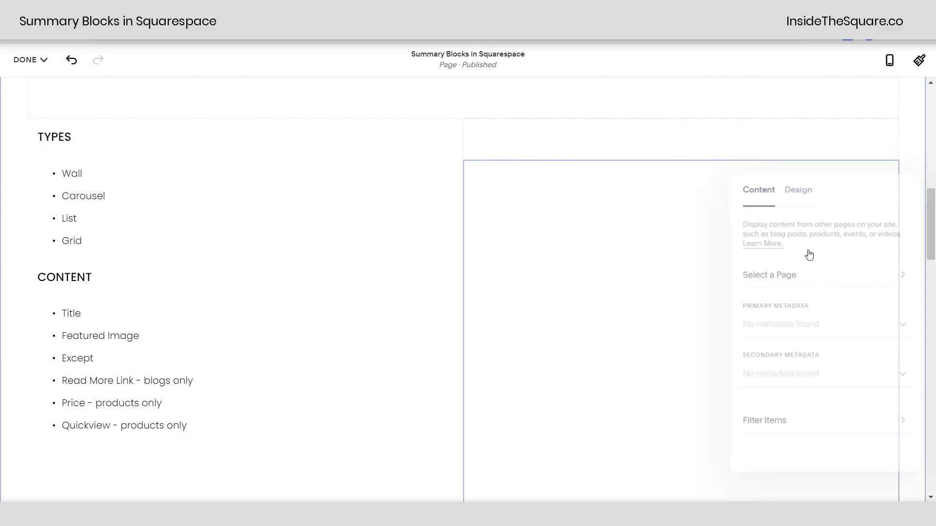
drag(853, 182, 371, 148)
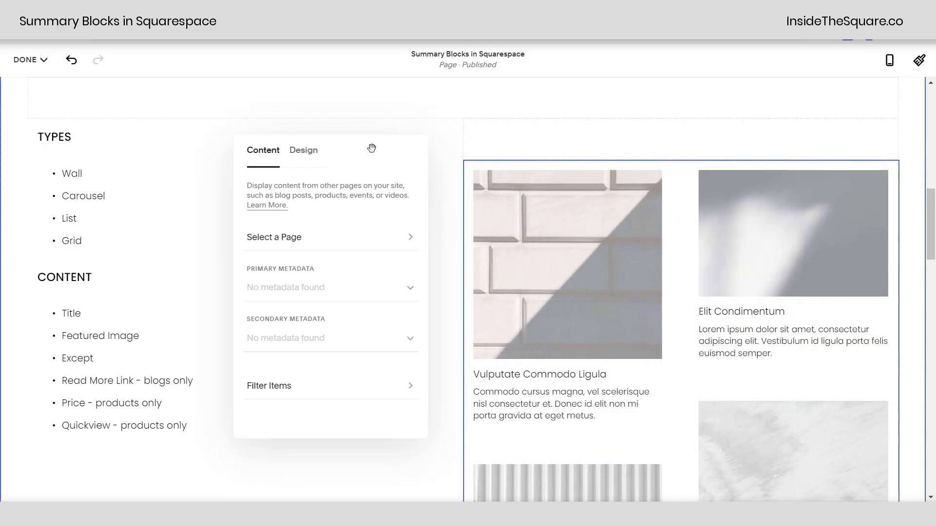
Step: Pull listings from the event page, keep the Upcoming timeframe, and review Filter Items
click(295, 245)
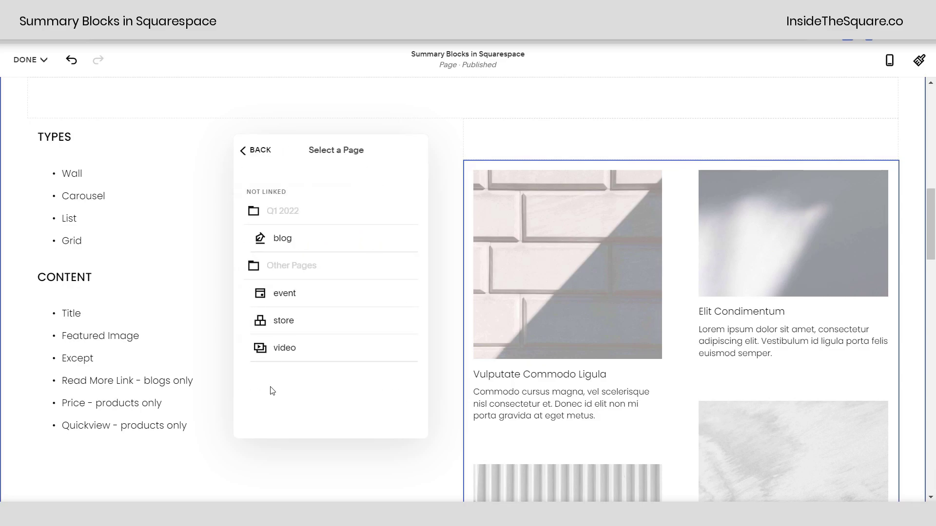
click(288, 292)
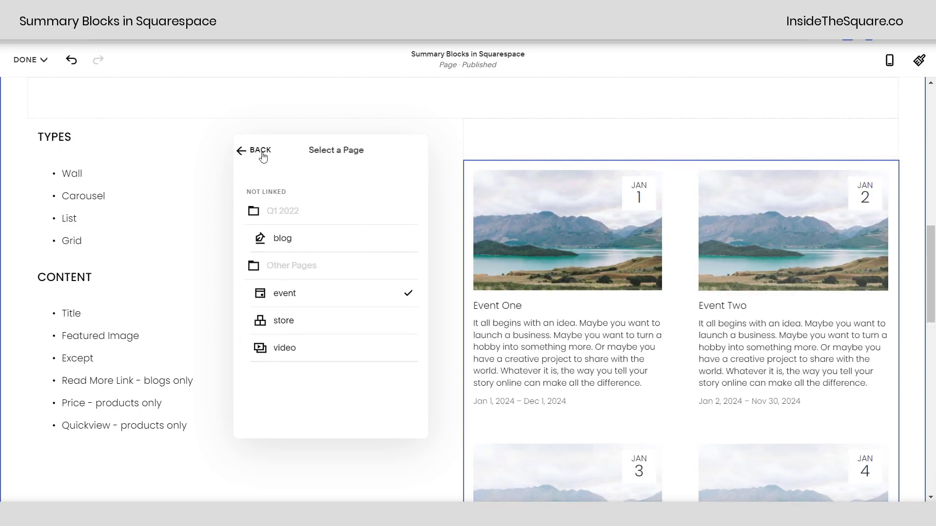
click(263, 152)
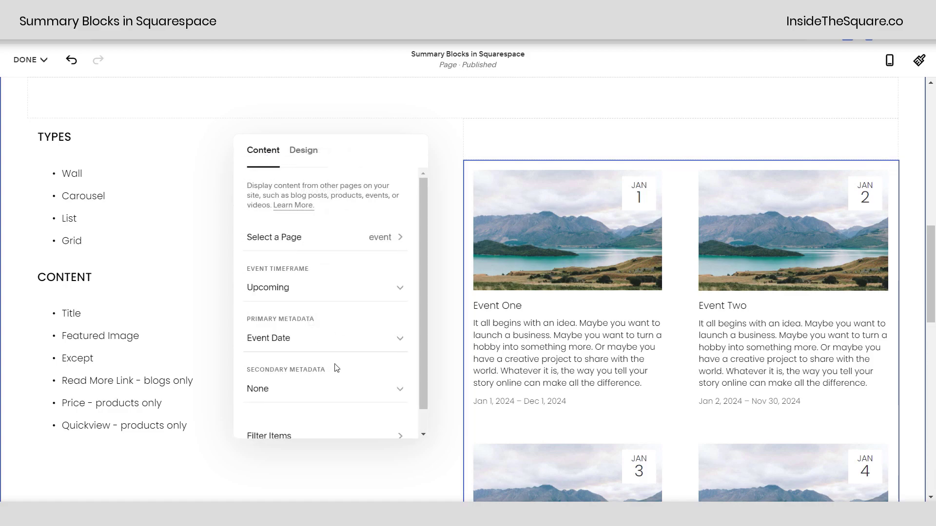
scroll(333, 364, down, 1)
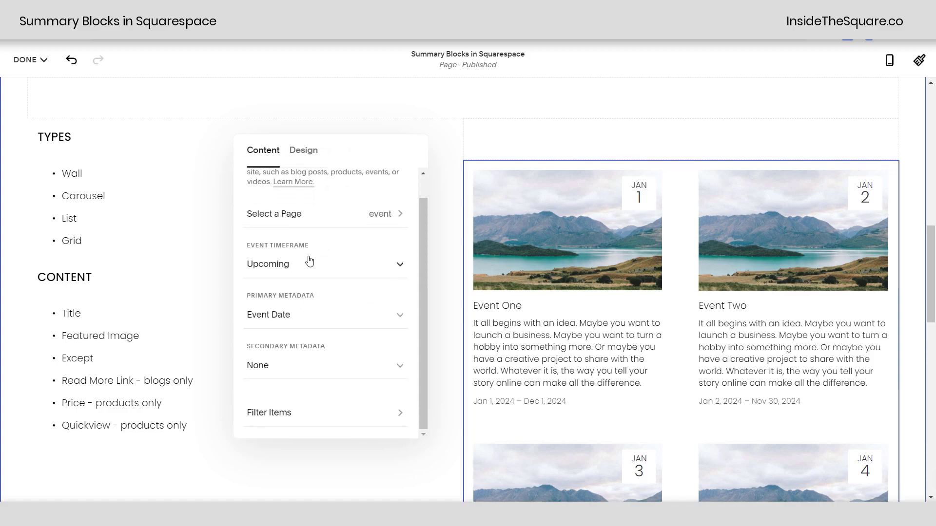
click(313, 273)
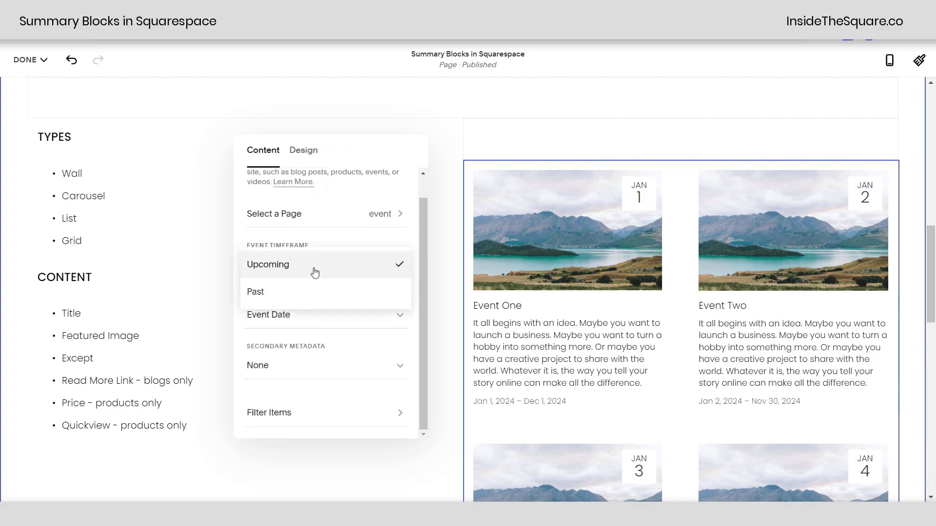
click(421, 245)
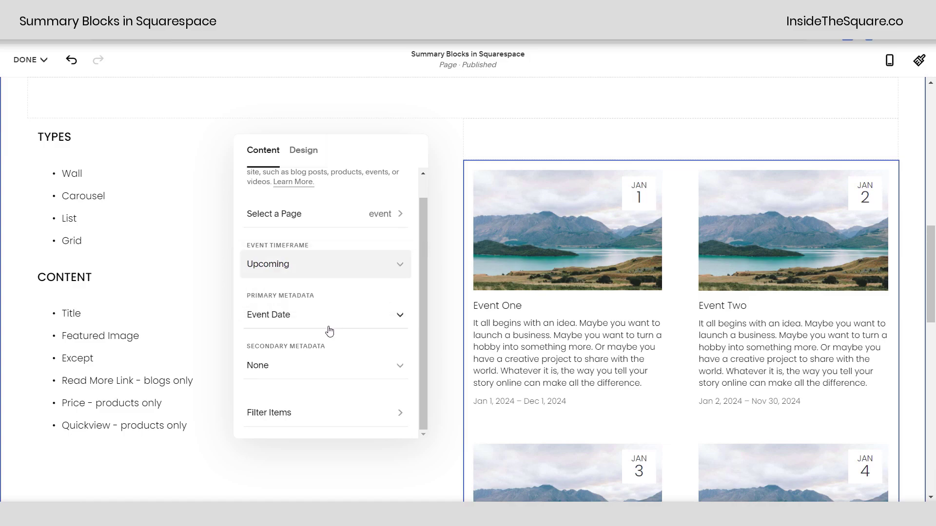
click(312, 418)
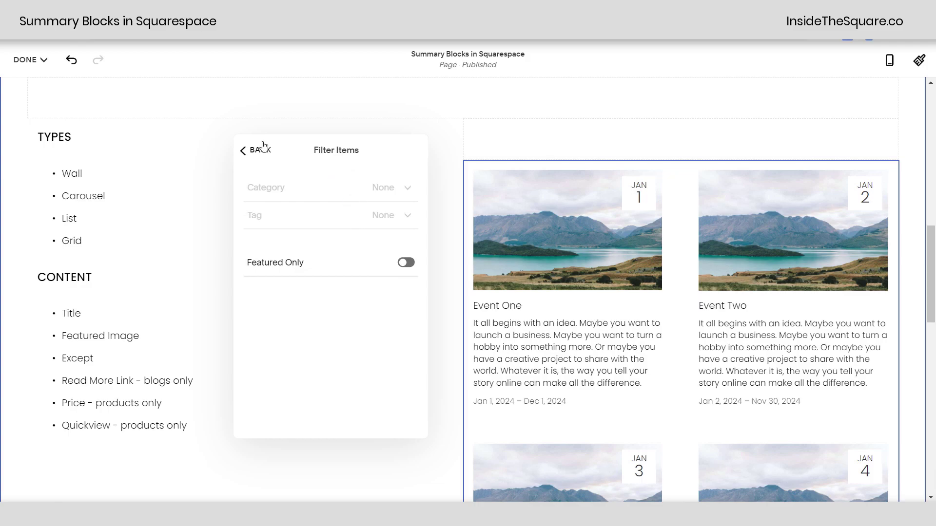
click(255, 150)
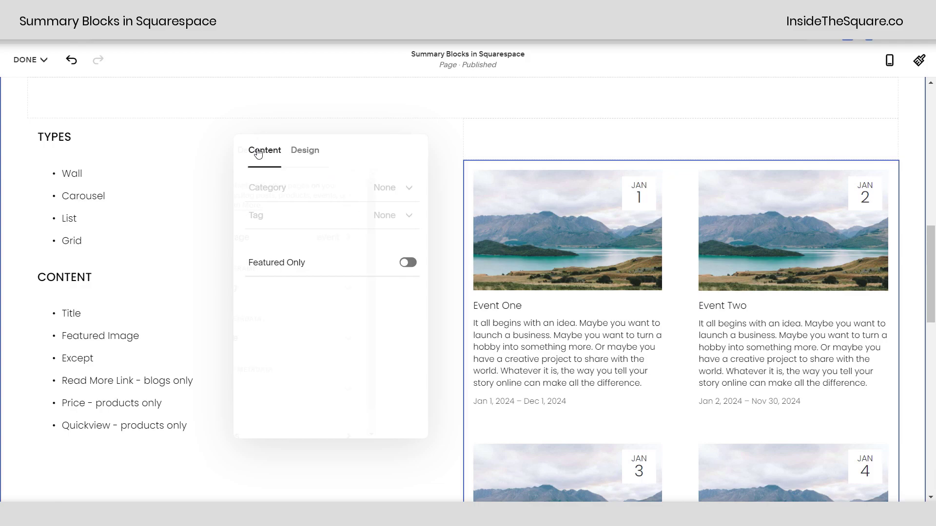
Step: Try the Carousel, List and Grid layouts for the event summary, settling on Carousel
click(304, 151)
click(324, 193)
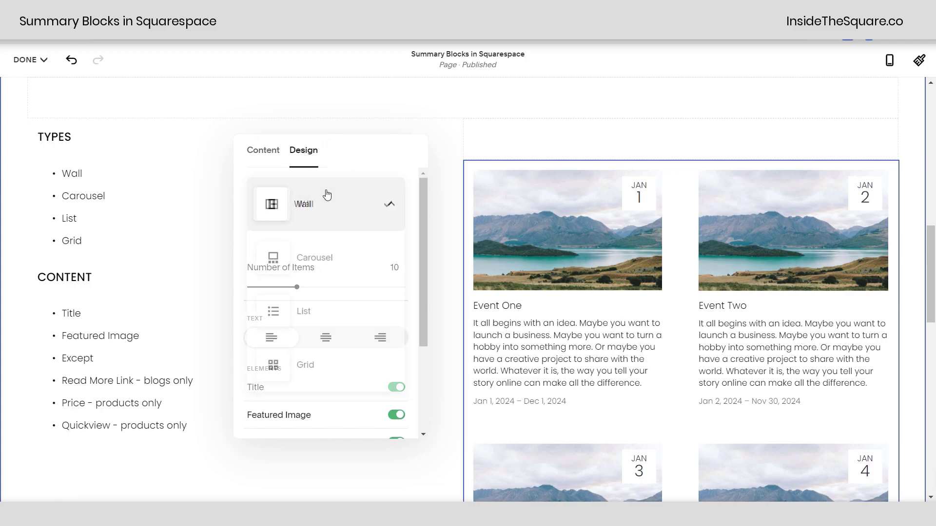
click(321, 256)
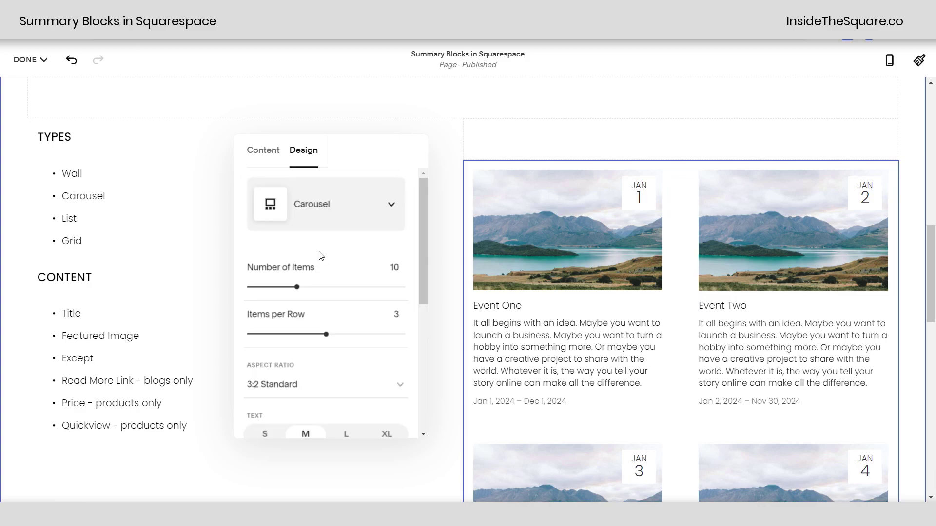
click(334, 207)
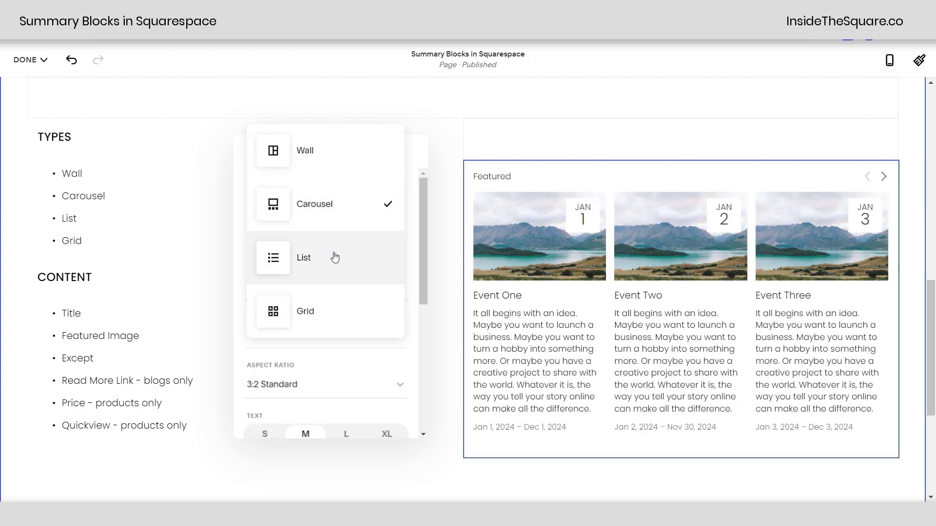
click(335, 257)
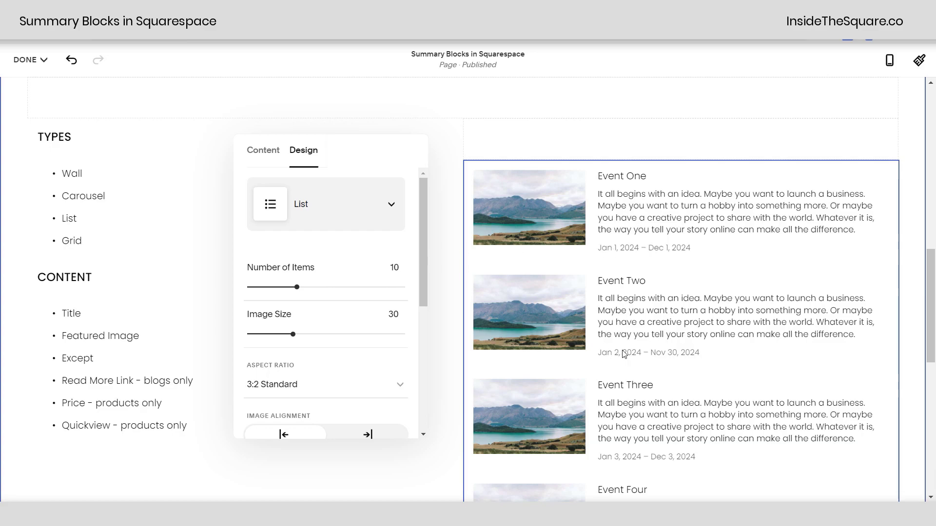
click(299, 202)
click(318, 267)
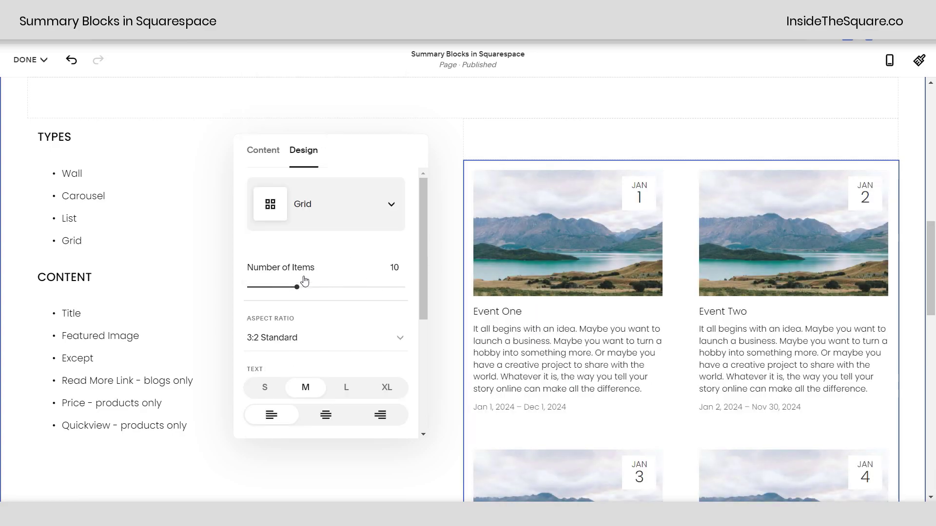
click(368, 209)
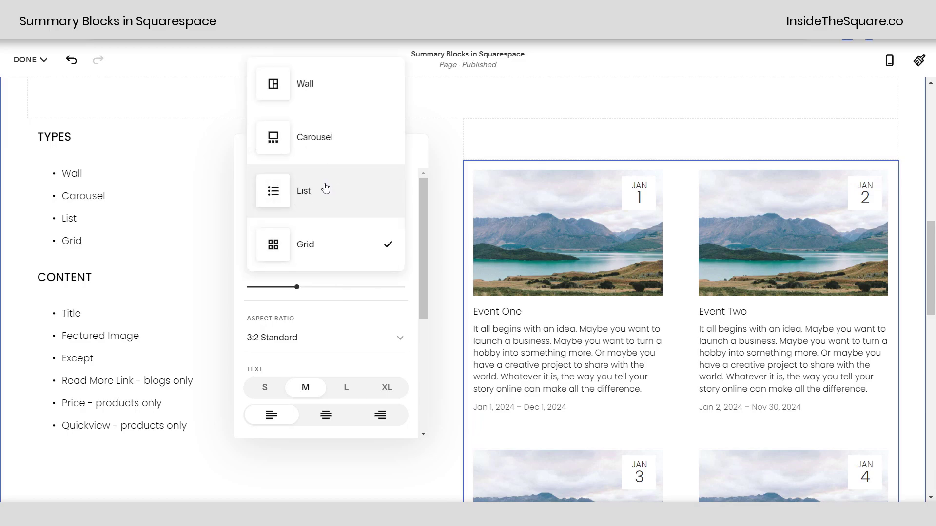
click(336, 137)
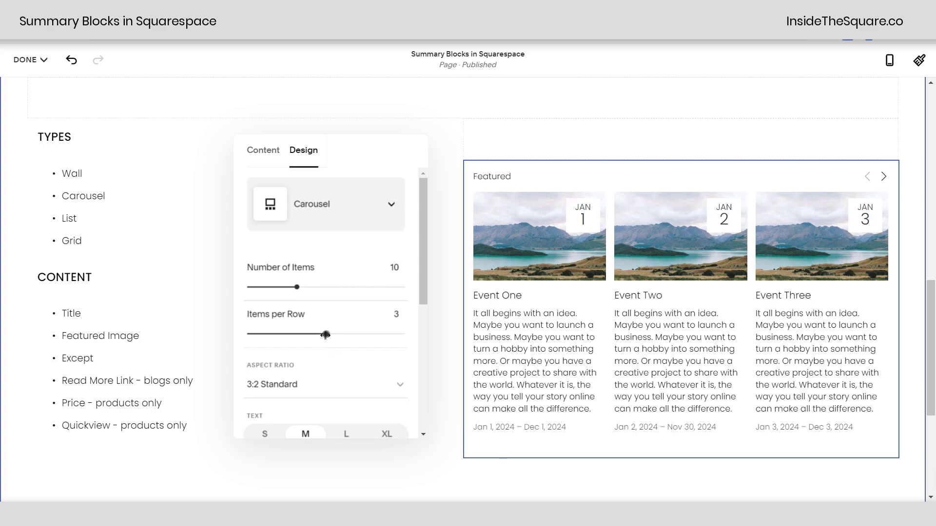
Step: Reduce Items per Row from three to 2
drag(325, 335, 288, 335)
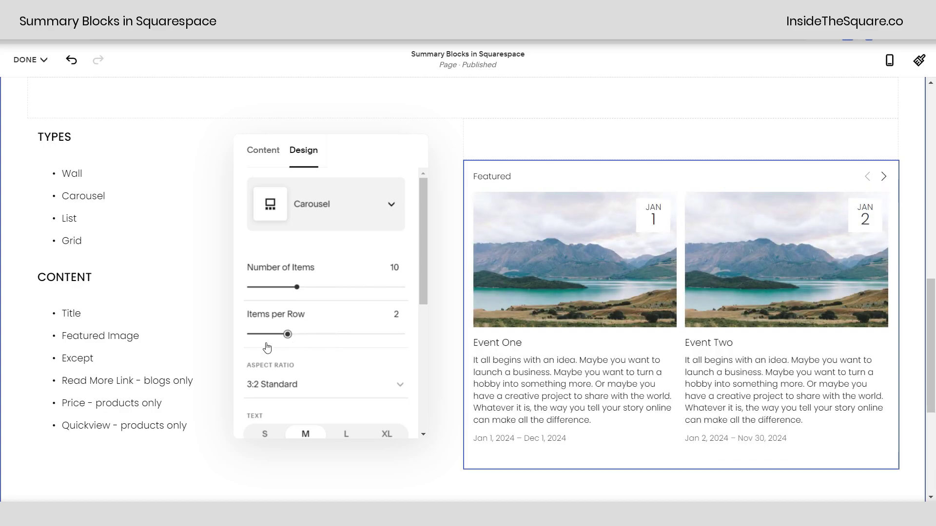
scroll(341, 346, down, 2)
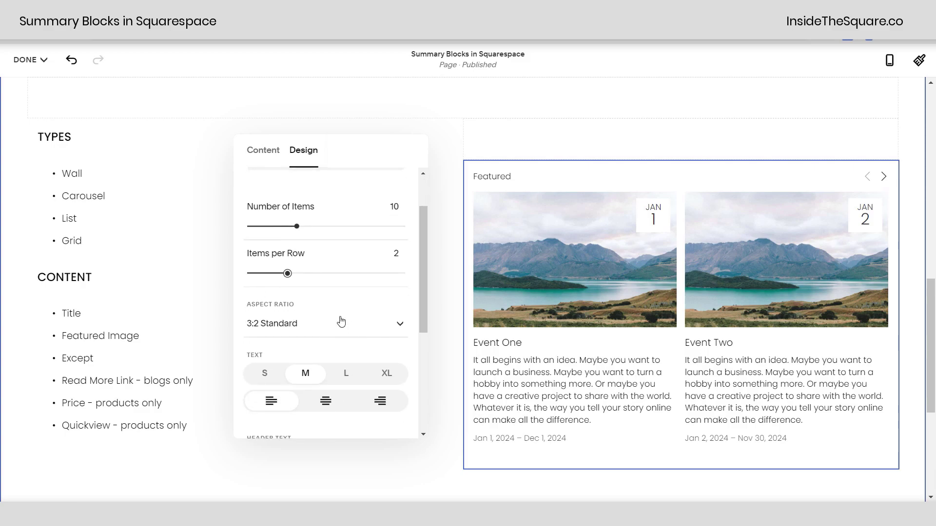
scroll(347, 325, up, 2)
click(336, 210)
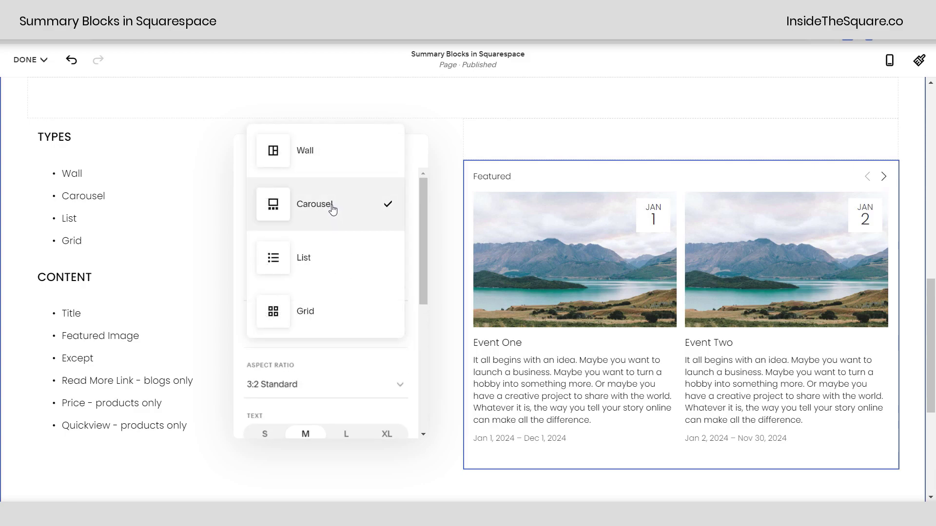
Step: Change the event summary layout to Wall, showing Event One and Event Two
click(326, 157)
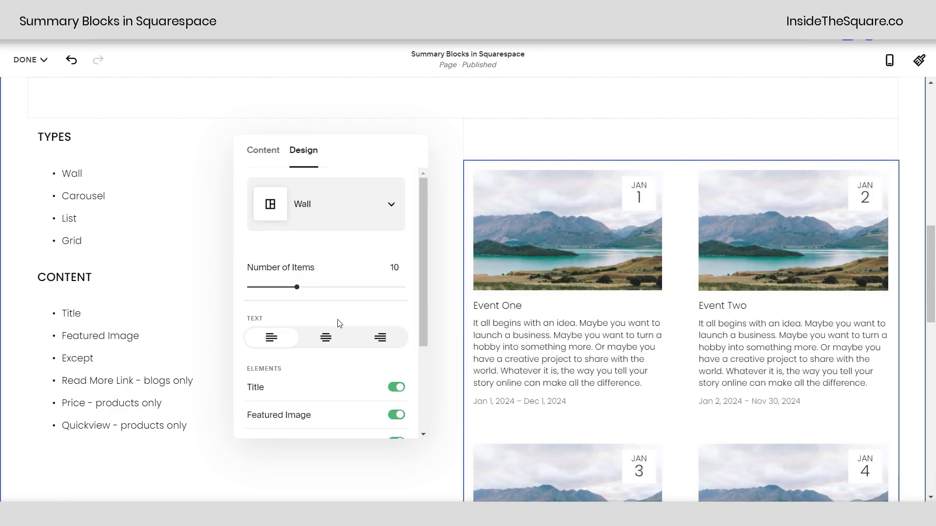
scroll(320, 320, down, 1)
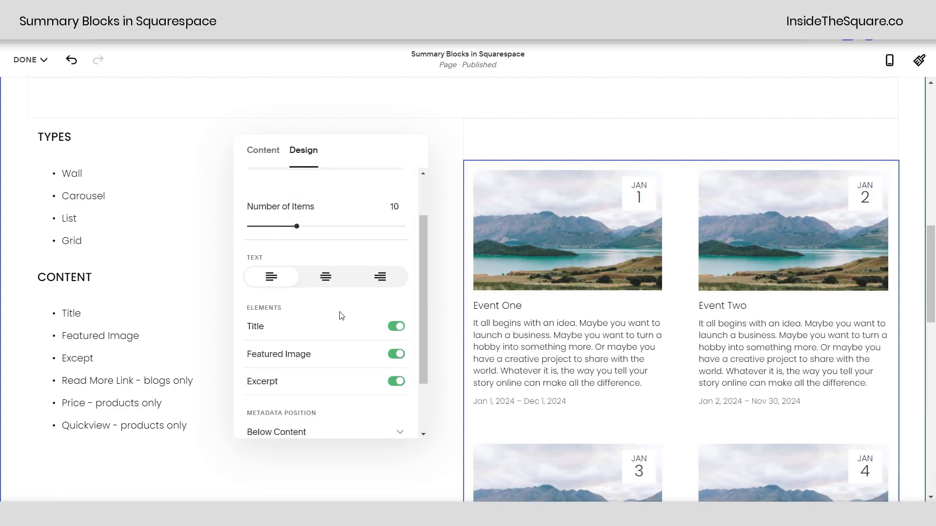
scroll(342, 316, down, 1)
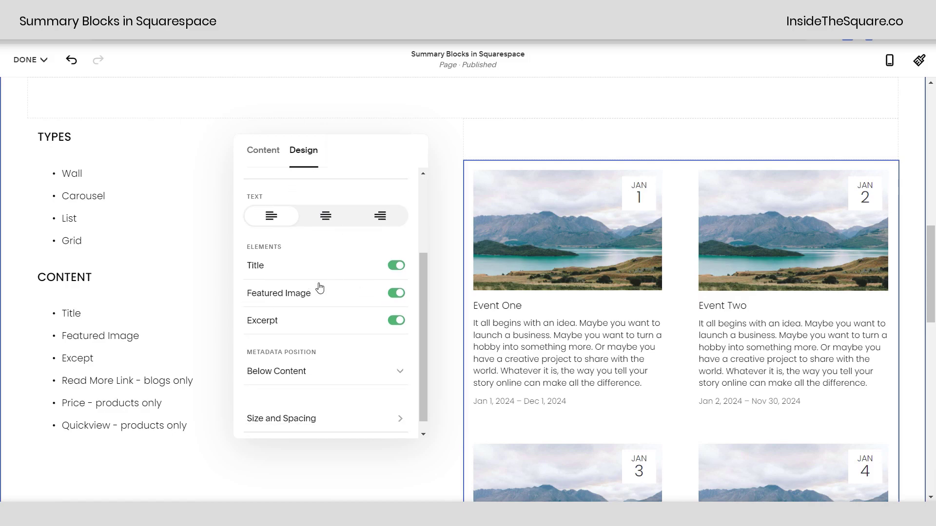
scroll(316, 263, down, 1)
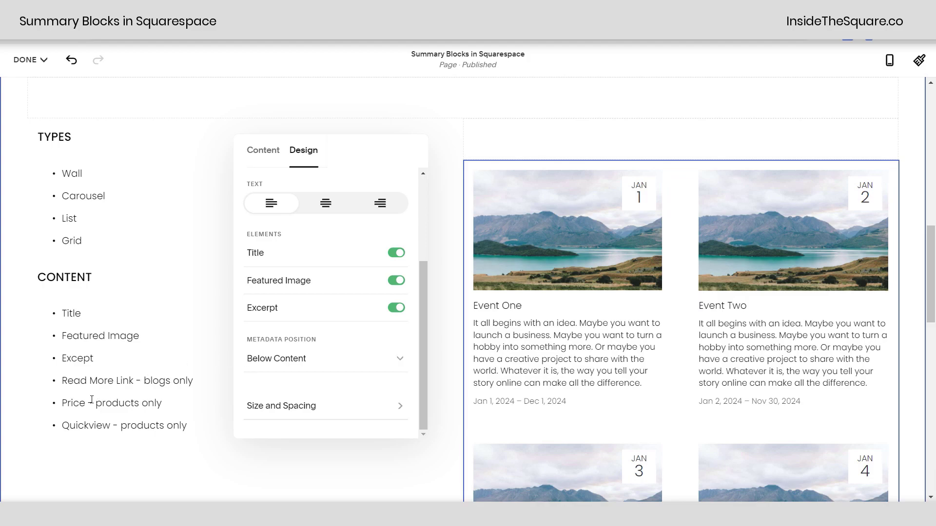
Step: Review the column and gutter widths, then check which page the block pulls from
click(331, 409)
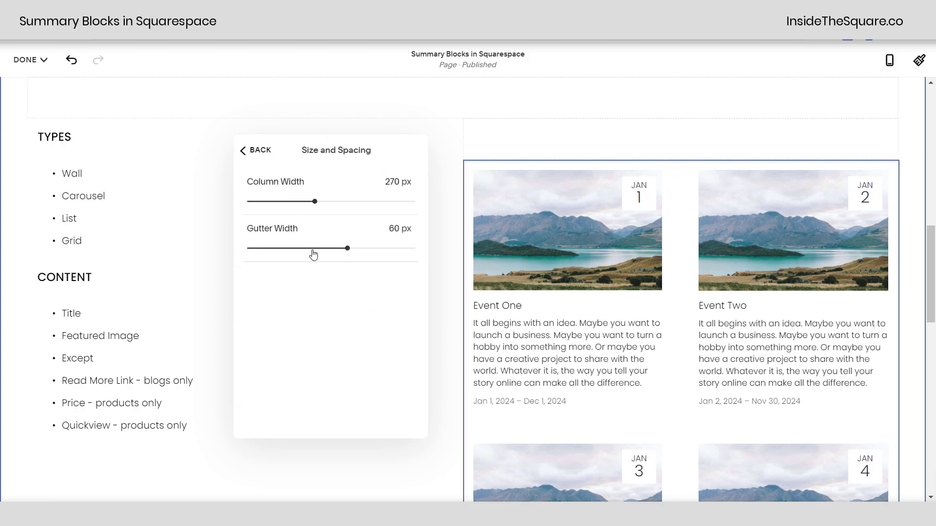
click(253, 150)
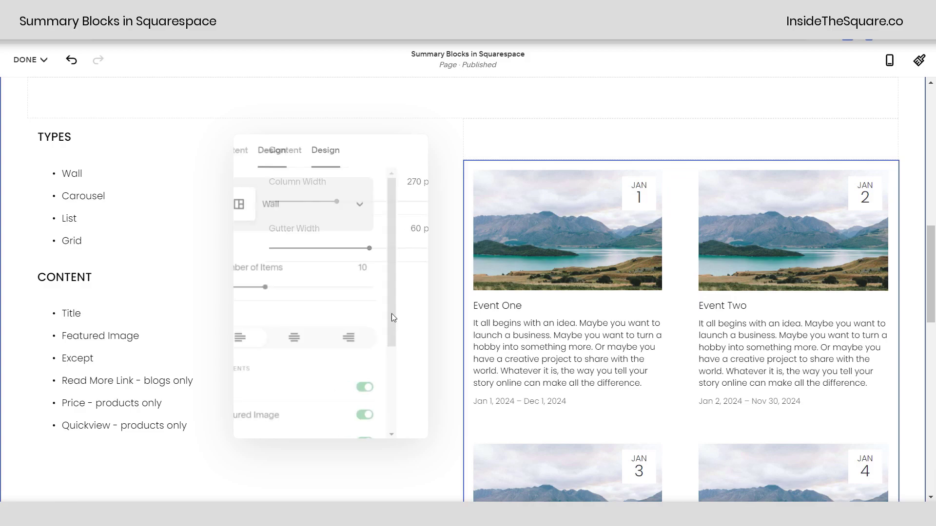
click(264, 151)
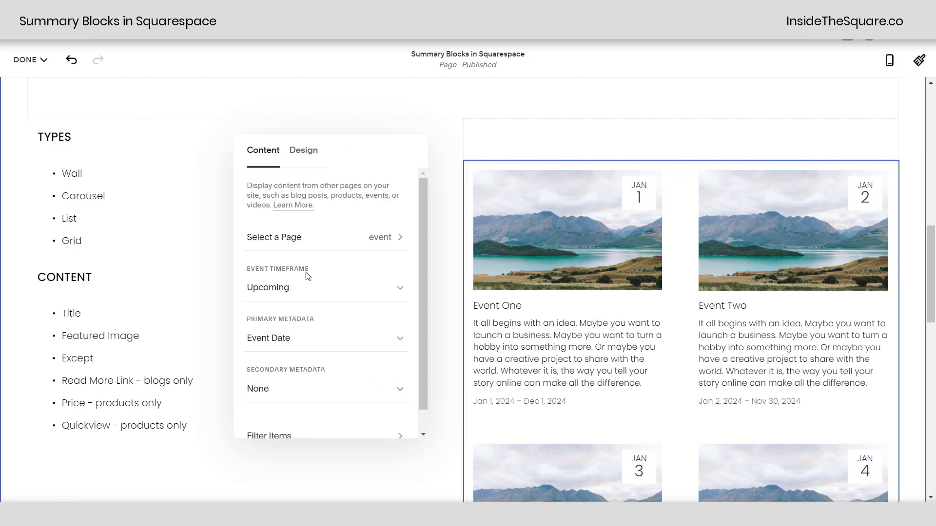
click(362, 237)
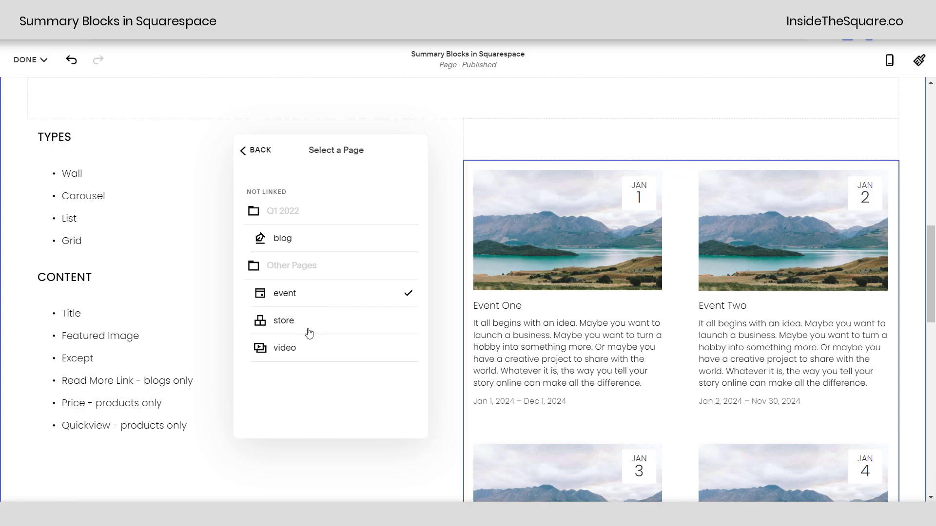
Step: Close the summary block's settings and choose Save from the DONE menu
click(254, 150)
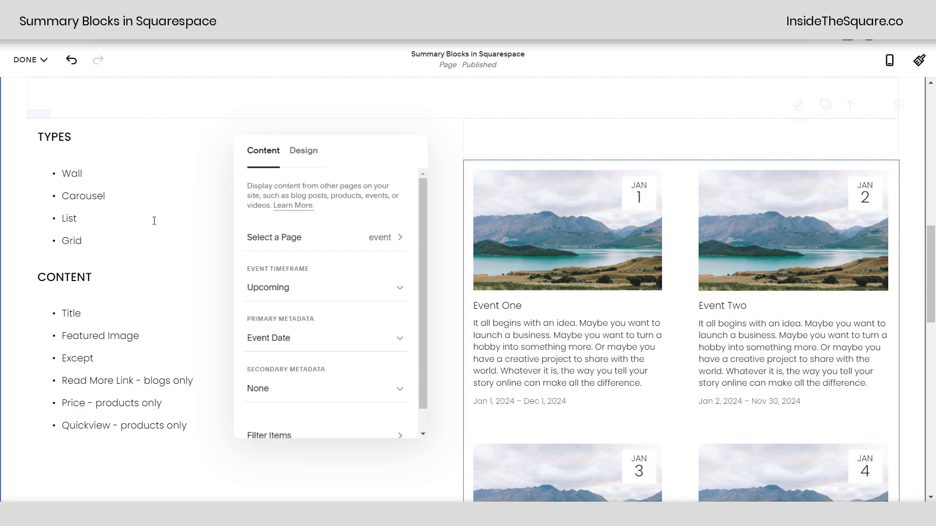
click(150, 217)
click(42, 66)
click(49, 89)
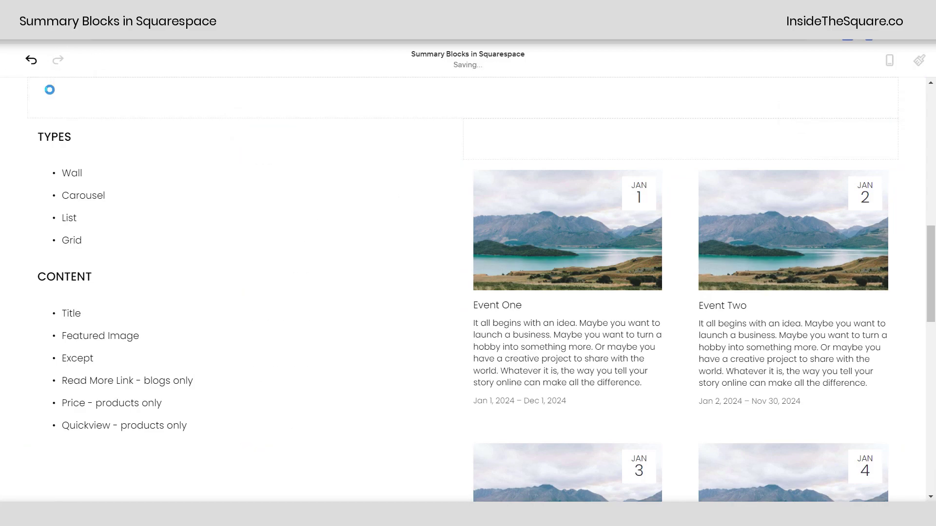